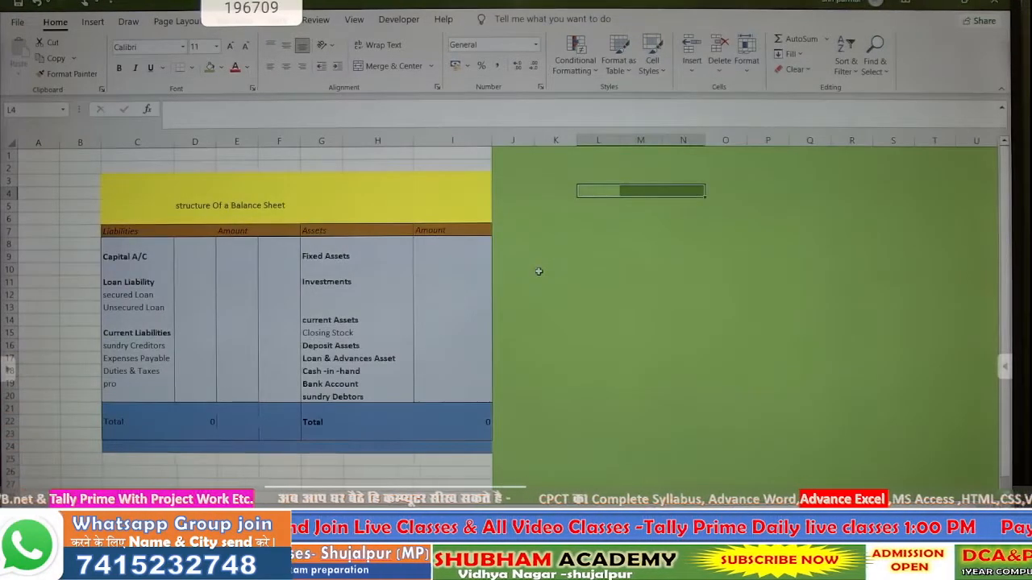
Step: Fill the blank cells of columns A and B beside the balance sheet with a light orange theme colour
click(515, 218)
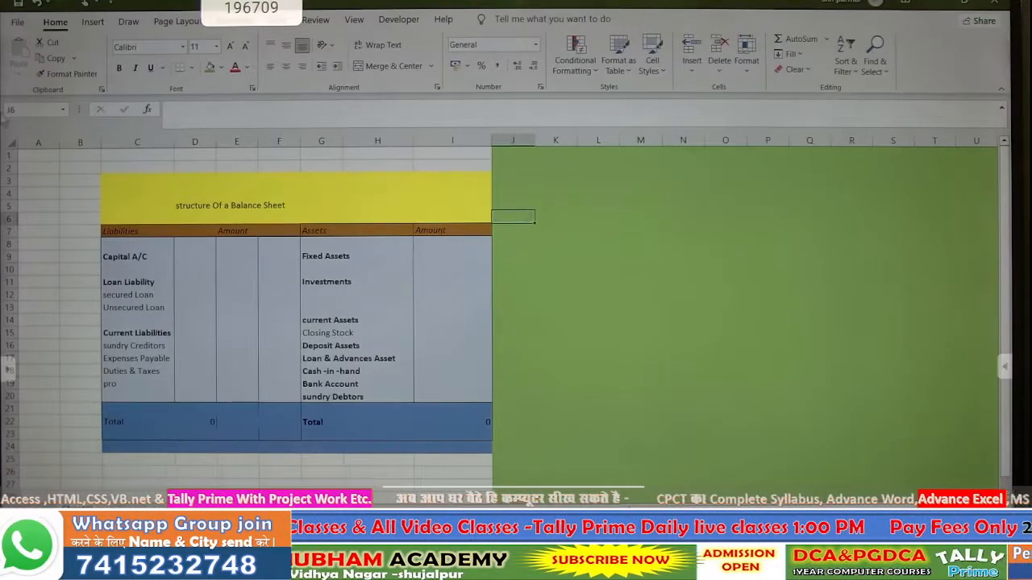
drag(29, 157, 77, 475)
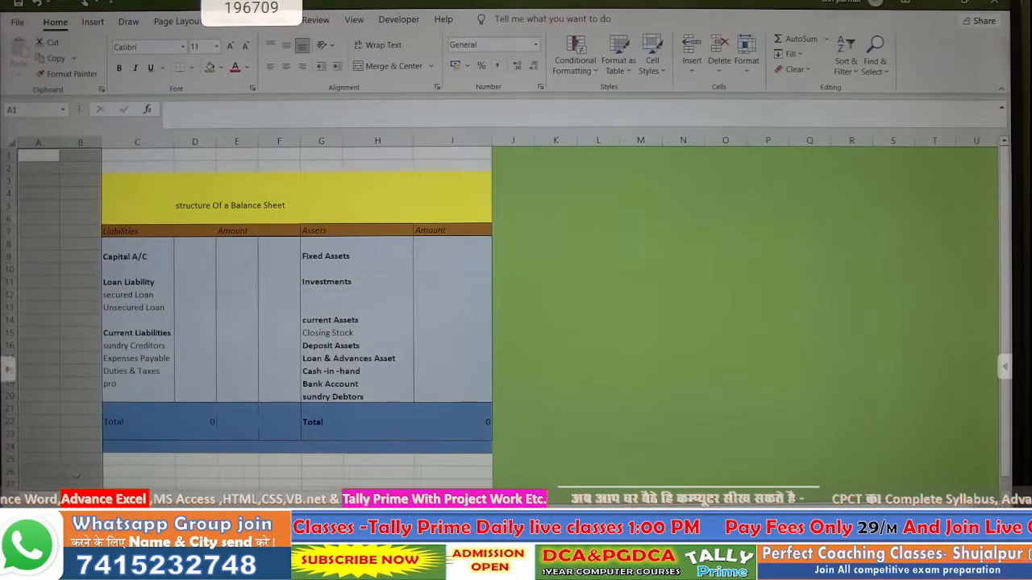
click(219, 68)
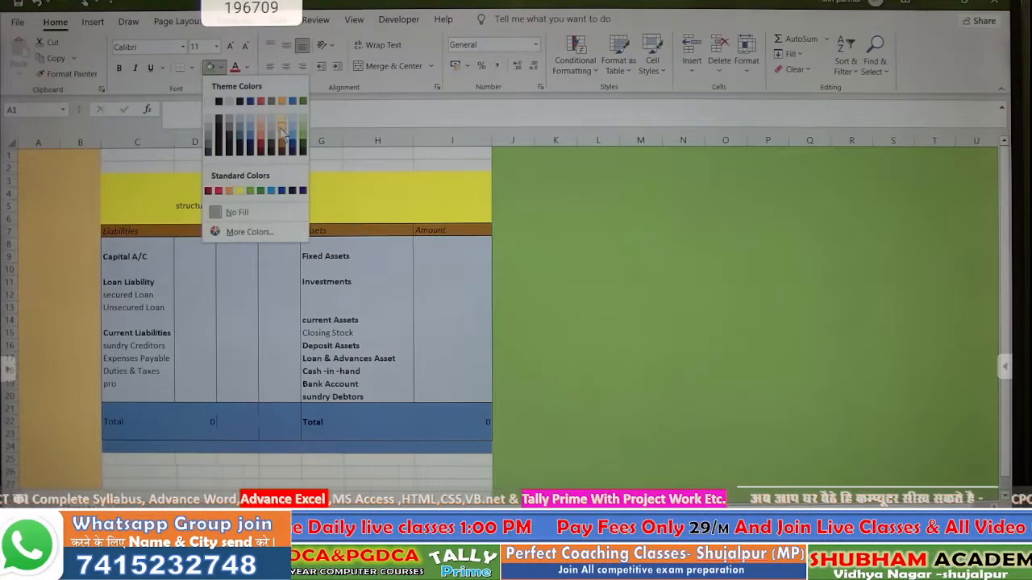
click(281, 131)
Step: Apply the same light orange fill to C1:I2 above the balance sheet and to the blank cells below it from C25 to column I
drag(126, 151, 461, 163)
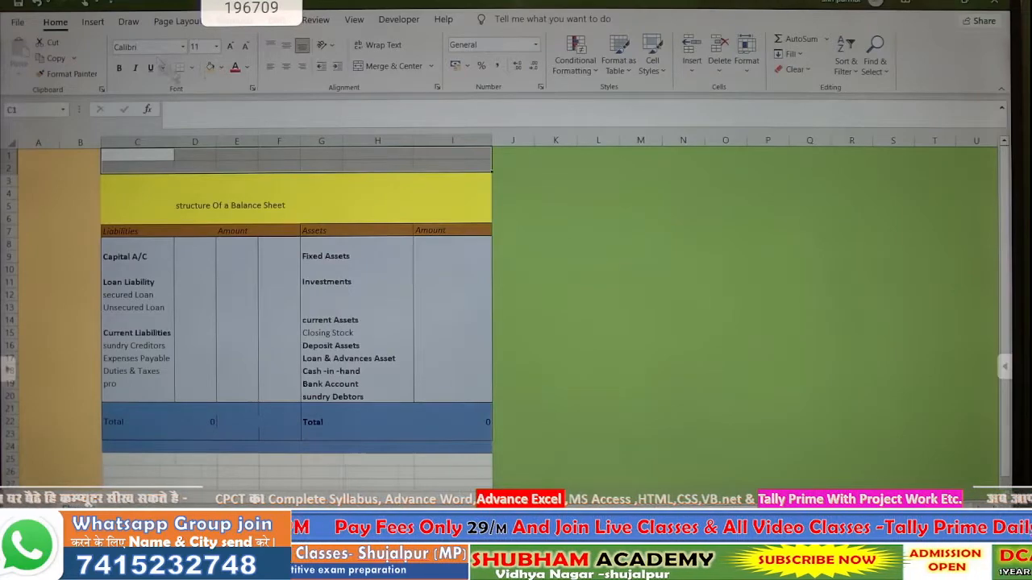
click(211, 68)
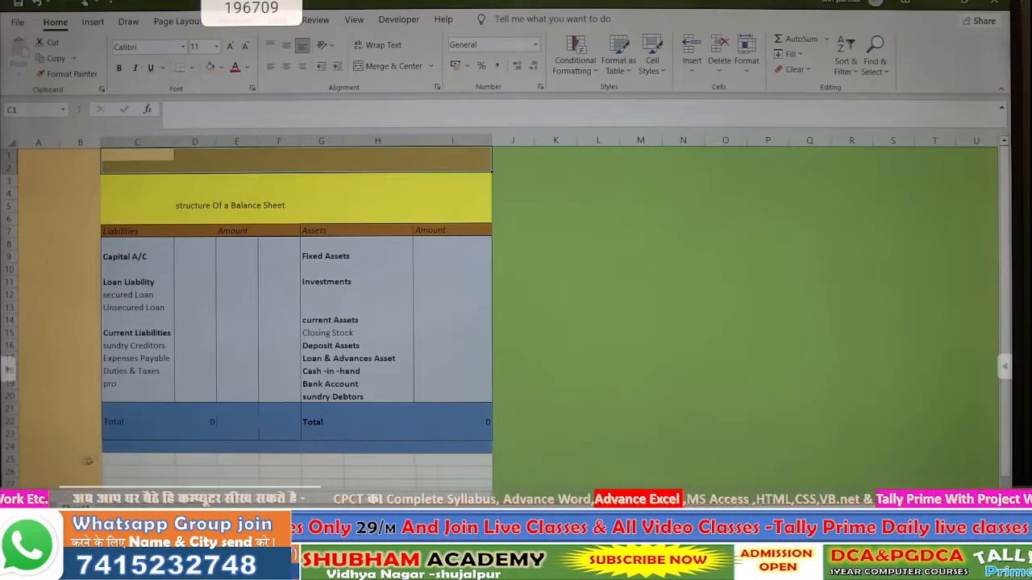
drag(104, 459, 476, 495)
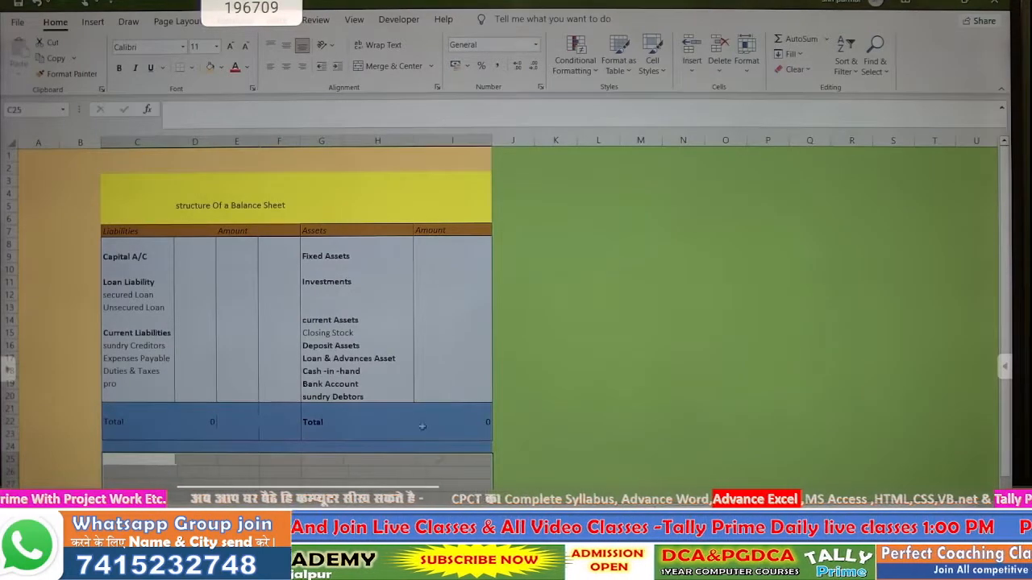
click(212, 69)
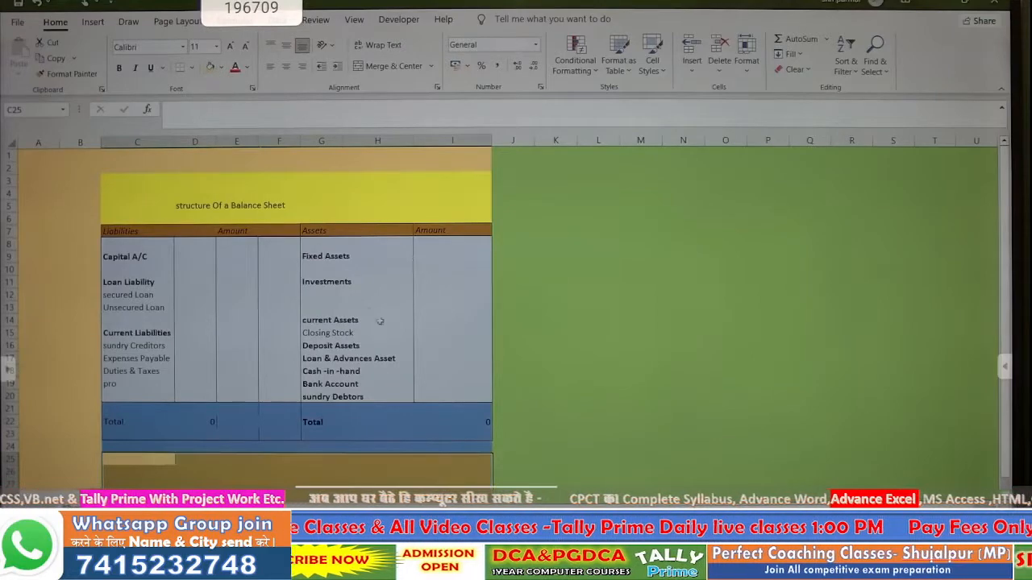
click(463, 306)
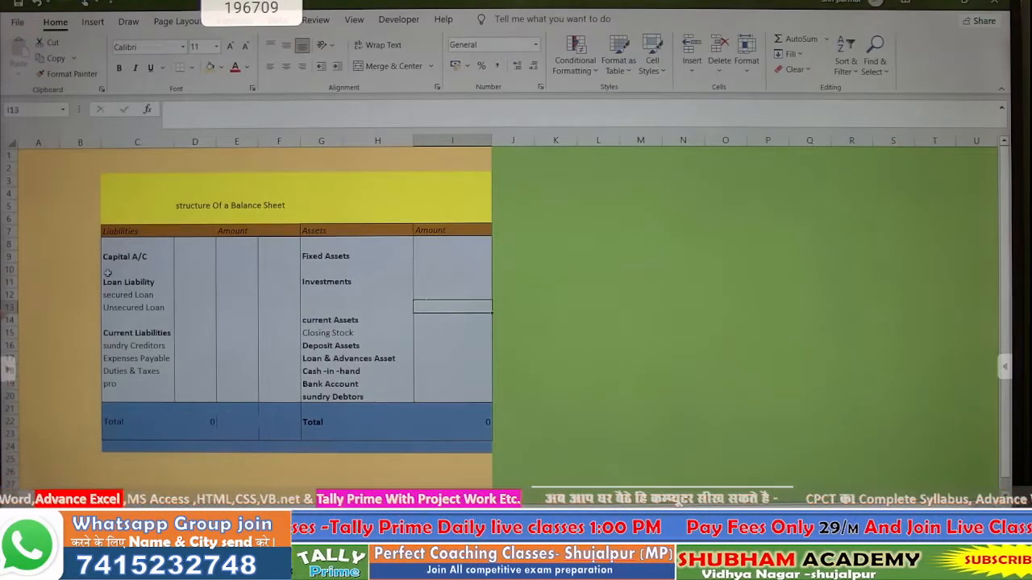
click(44, 256)
click(48, 294)
click(47, 322)
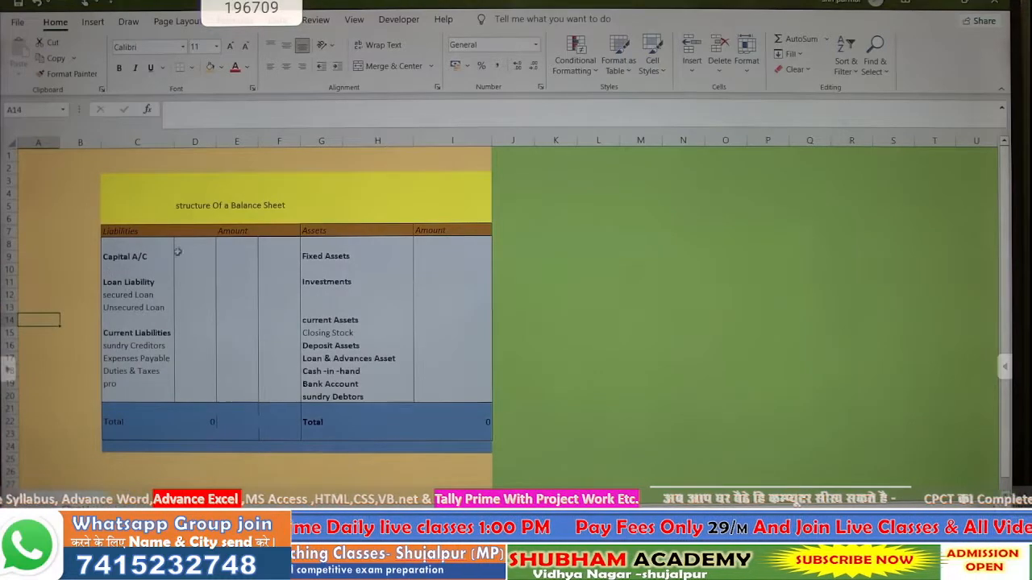
Step: Try applying all borders to the balance sheet range C8:I23
drag(140, 248, 461, 437)
click(192, 67)
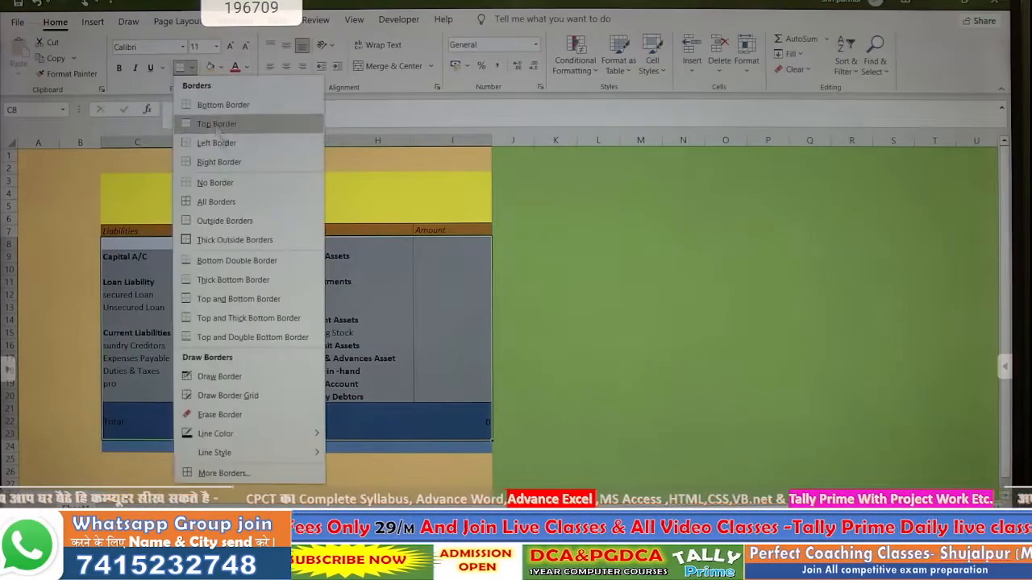
click(226, 199)
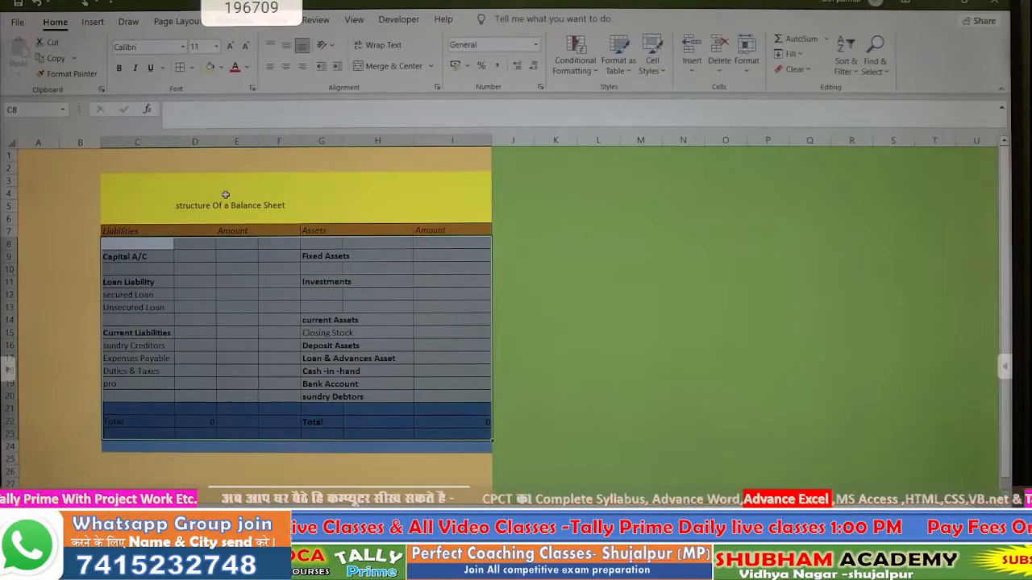
click(251, 319)
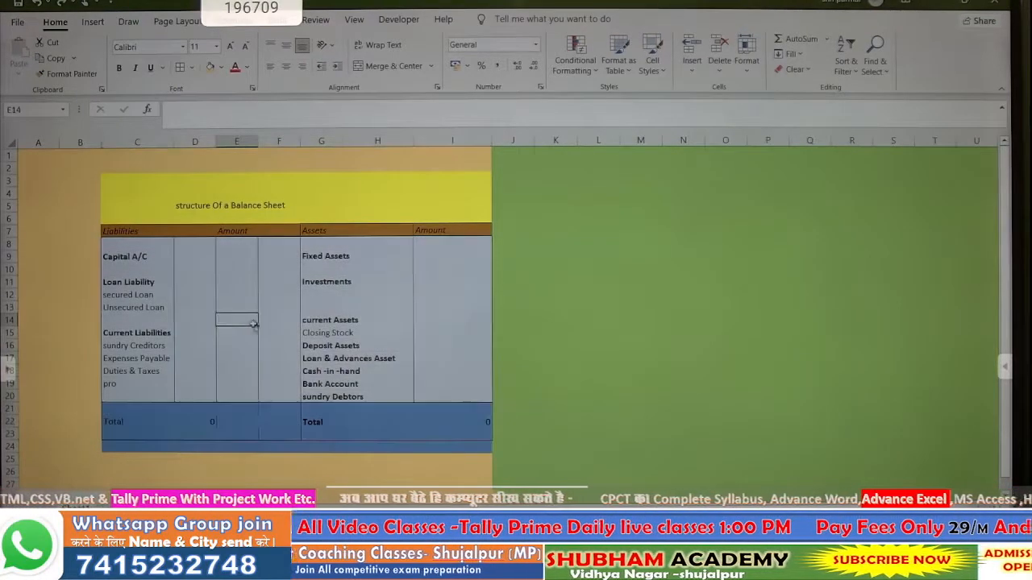
Step: Total the liabilities Amount column in cell E21 with a SUM formula over E8:E20
click(208, 420)
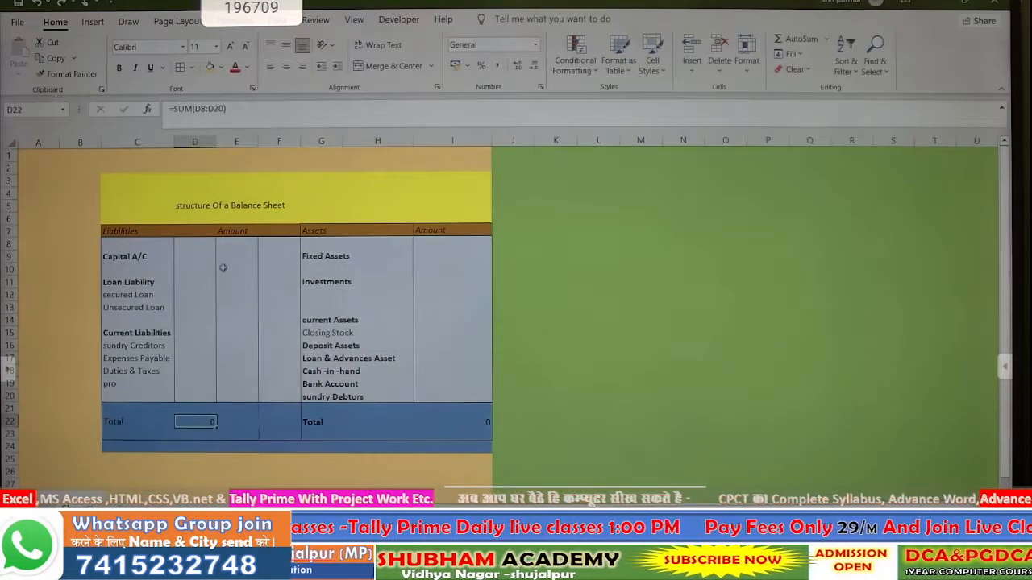
click(234, 412)
text(=)
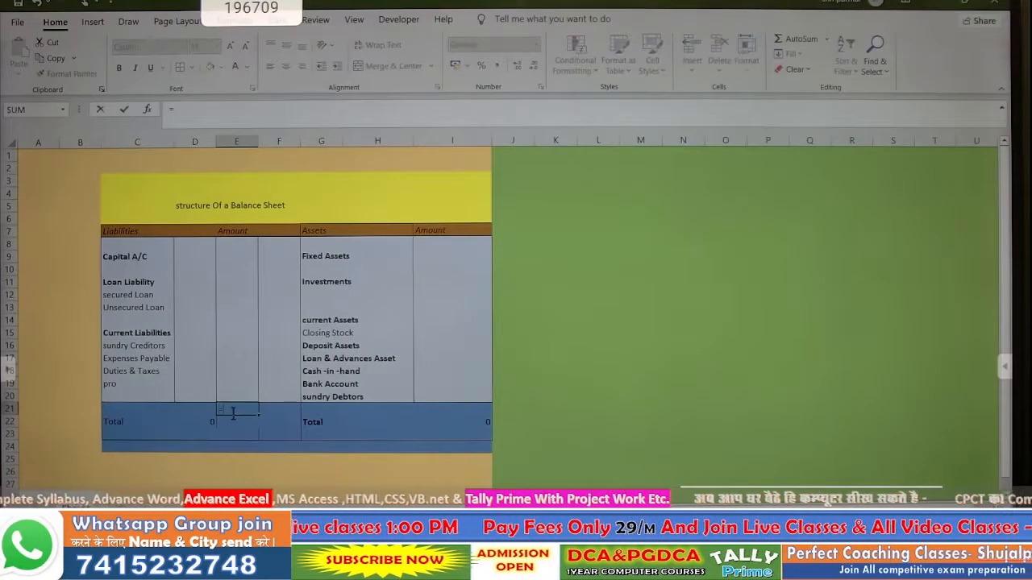
text(sum)
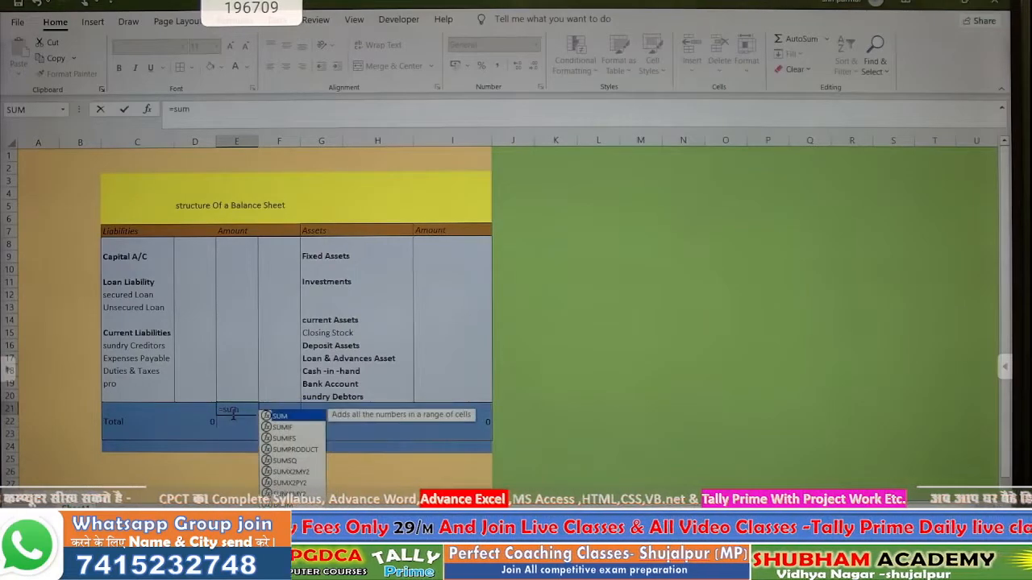
text(()
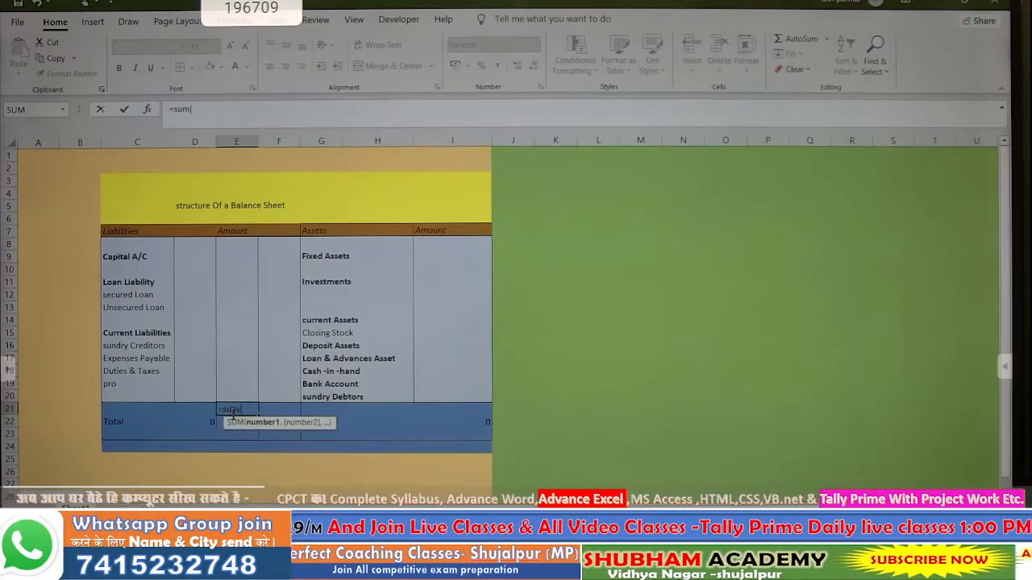
click(237, 243)
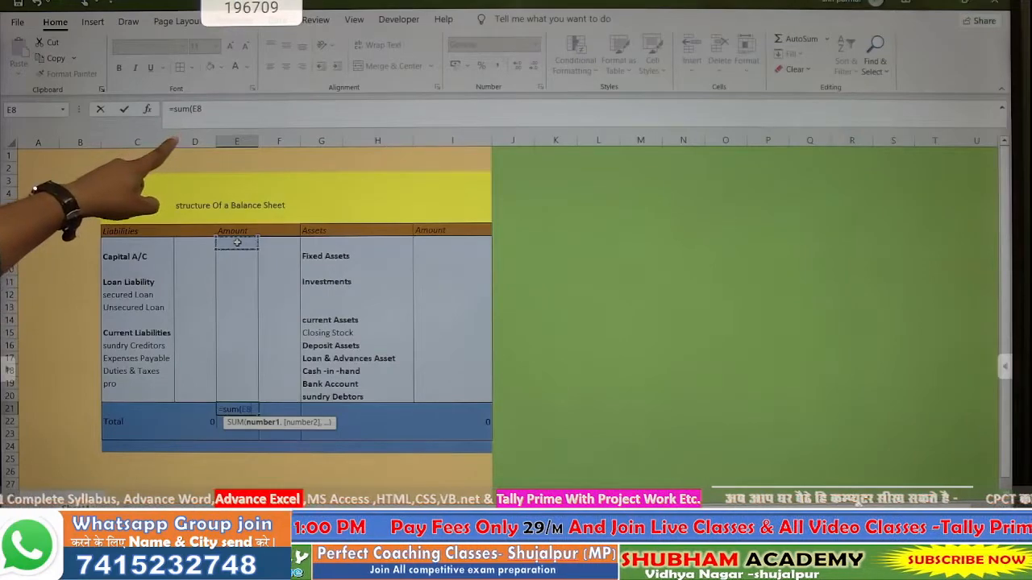
drag(237, 242, 245, 394)
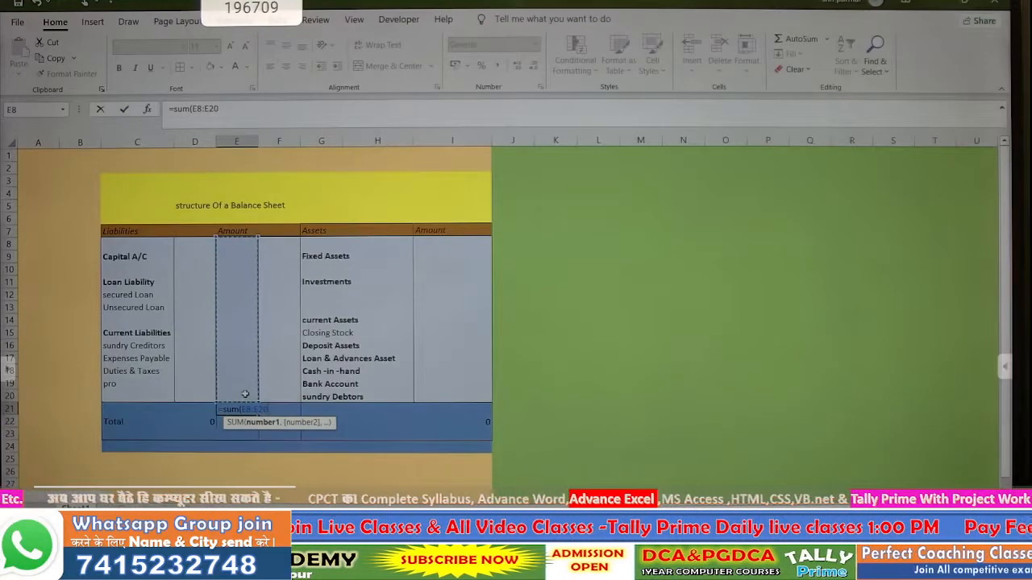
text())
key(Return)
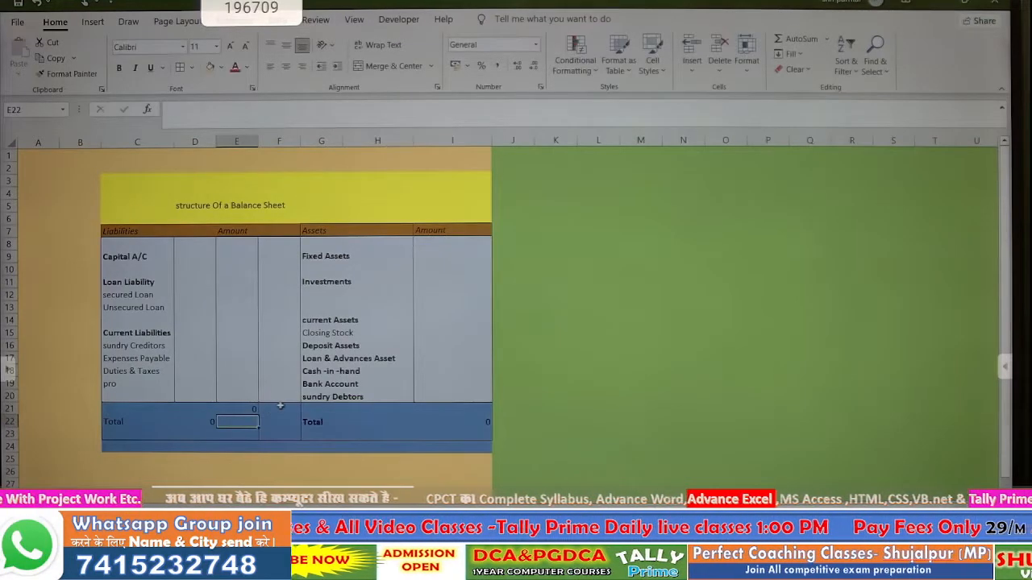
Step: Enter 1000 as the Capital A/C amount in cell E9
click(237, 255)
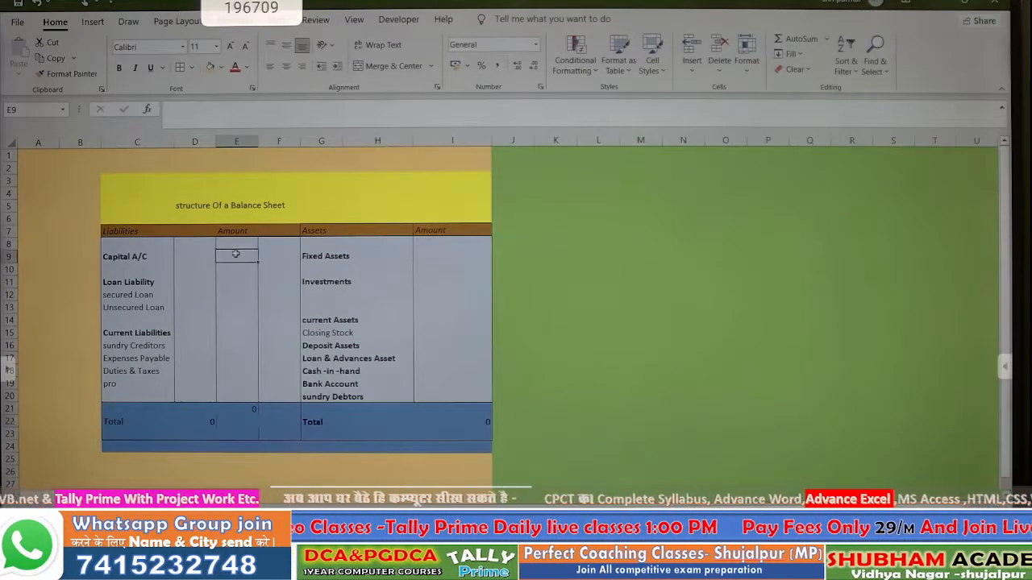
text(1000)
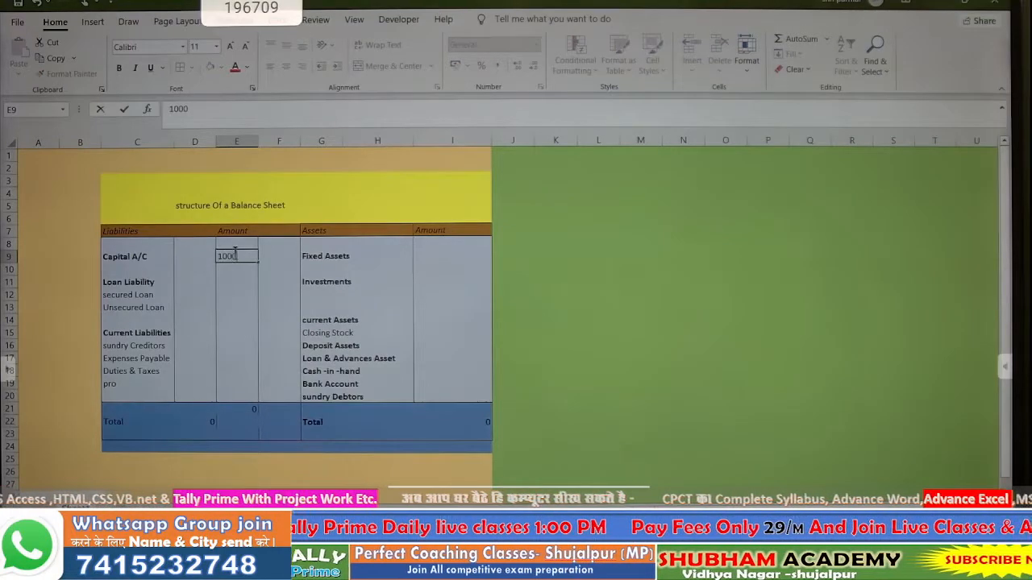
key(Return)
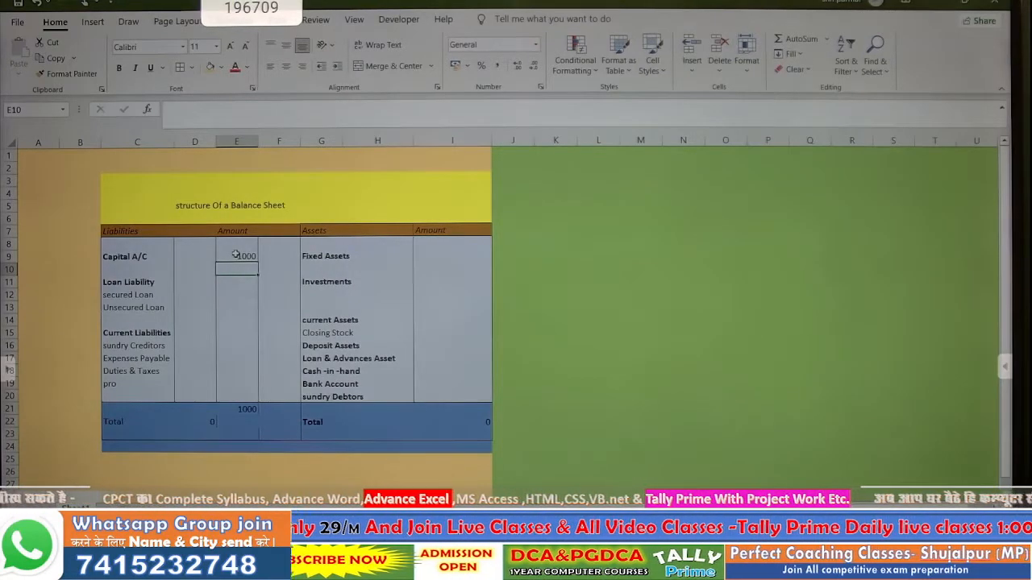
Step: Total the assets Amount column in cell I21 with a SUM formula over I8:I20
click(460, 412)
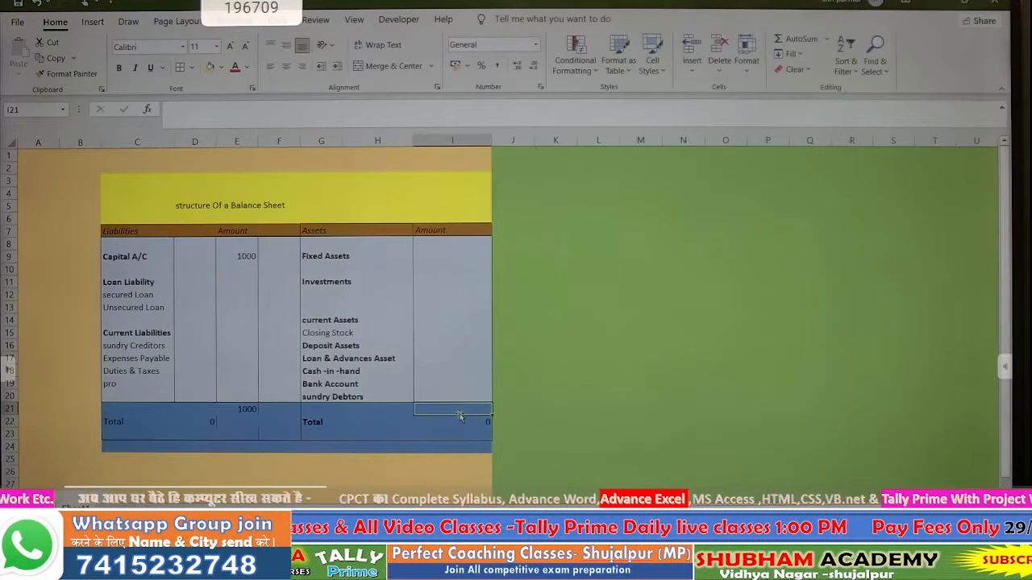
text(=sum)
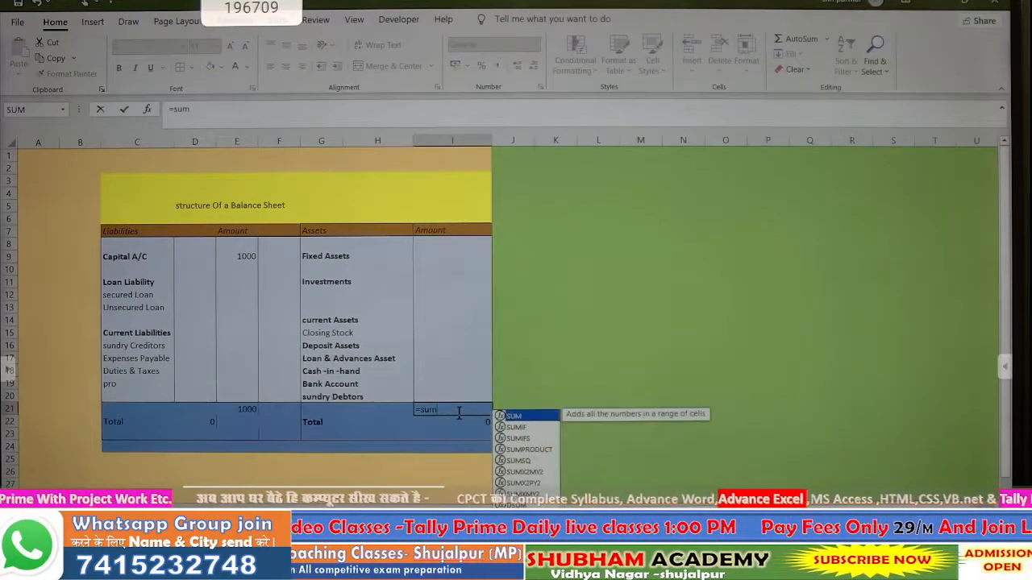
text(()
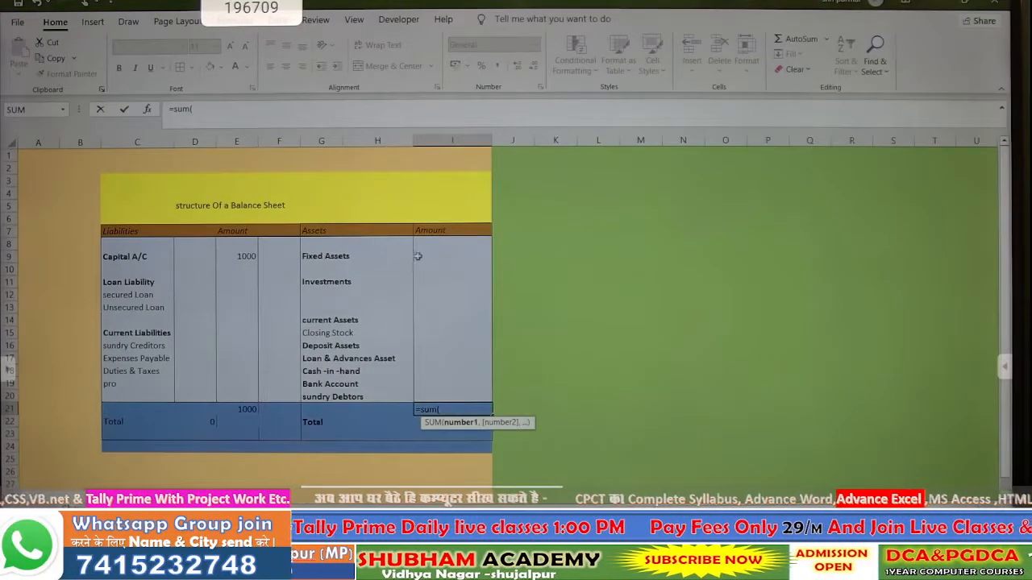
drag(422, 245, 415, 398)
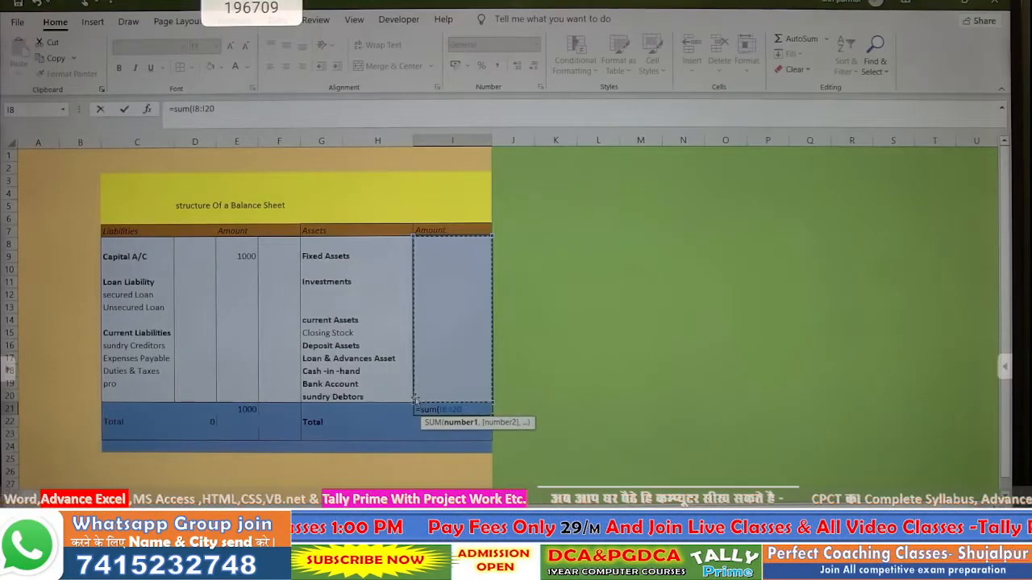
key(Return)
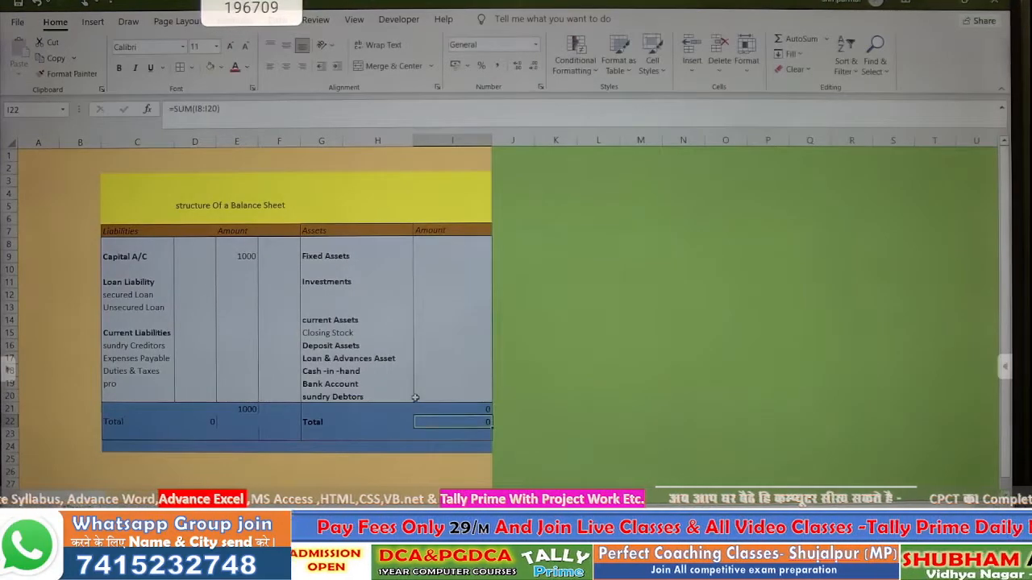
Step: Delete the old total formulas from cells I22 and D22 in the Total row
key(Left)
key(Left)
key(Left)
key(Left)
key(Left)
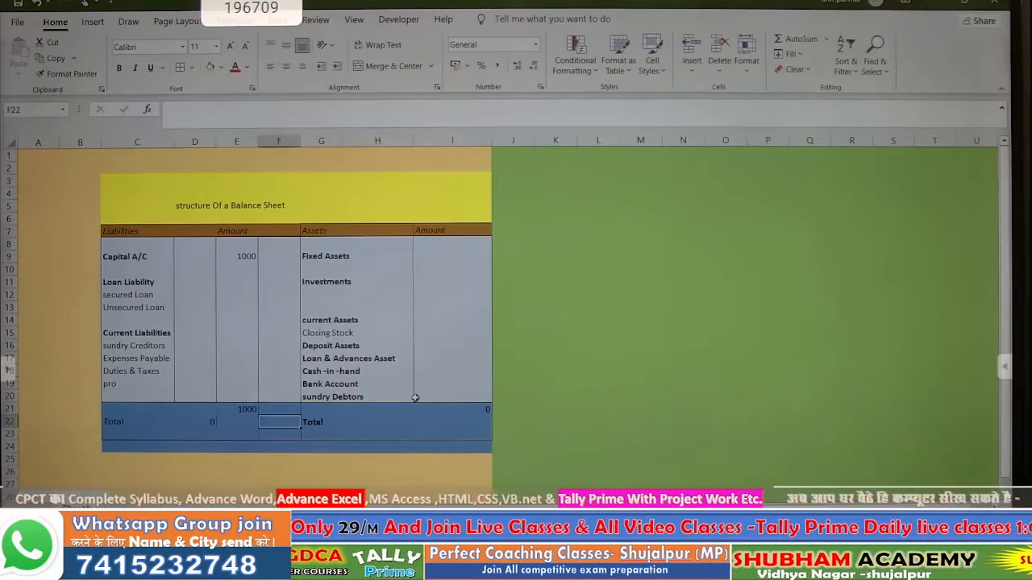
key(Delete)
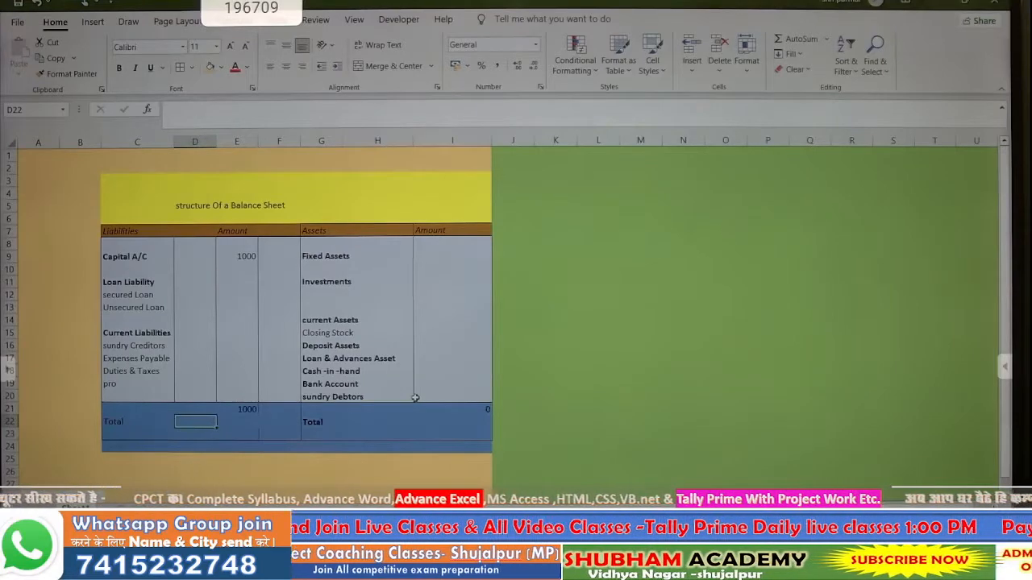
Step: Start the notes beside the balance sheet with the label "capita" in cell K6 and the amount 250000 in L6
key(Right)
key(Right)
key(Right)
key(Right)
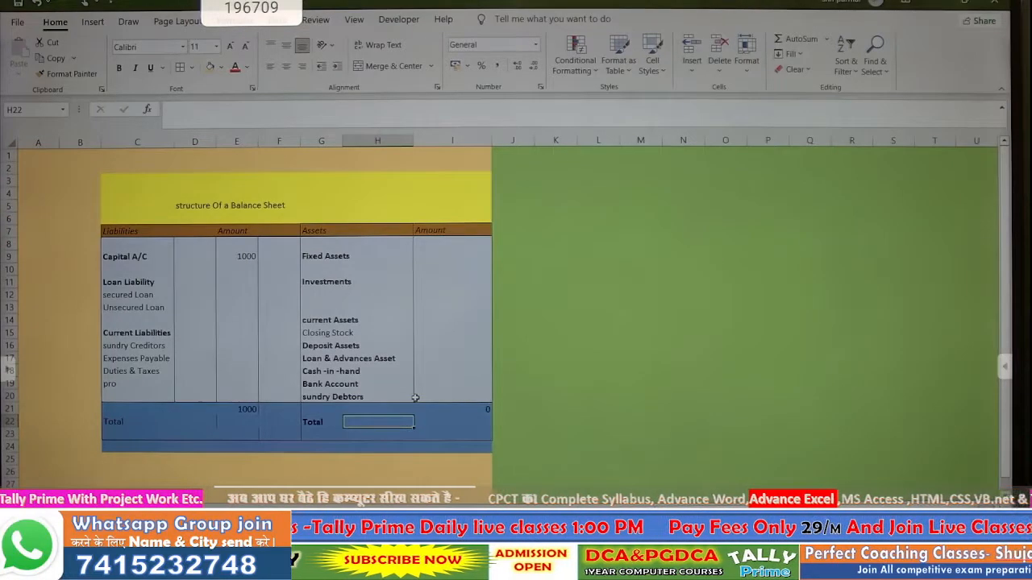
key(Up)
key(Up)
key(Up)
key(Up)
key(Up)
key(Up)
key(Up)
key(Up)
key(Up)
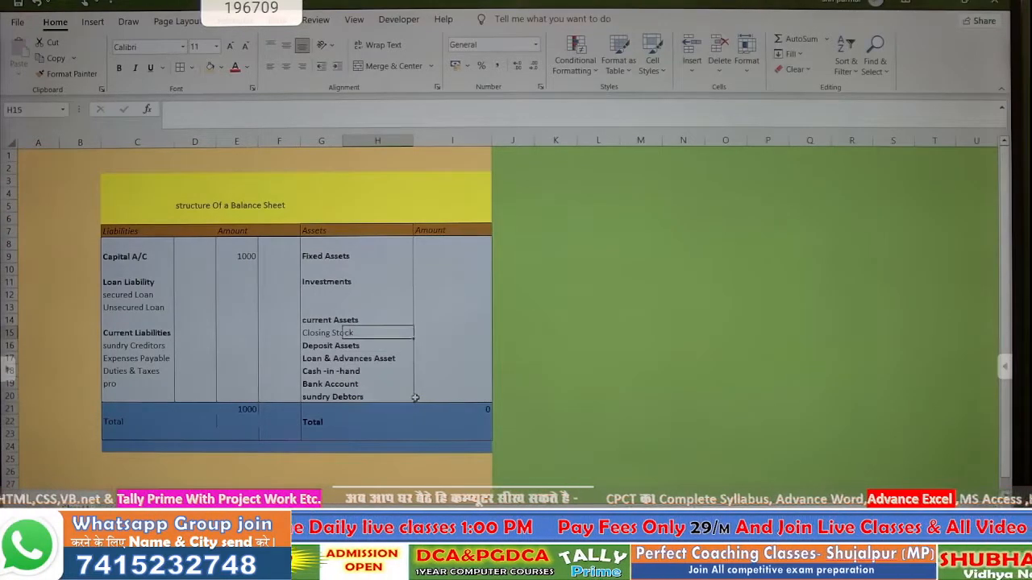
key(Up)
key(Right)
key(Right)
key(Right)
key(Up)
key(Up)
key(Up)
key(Up)
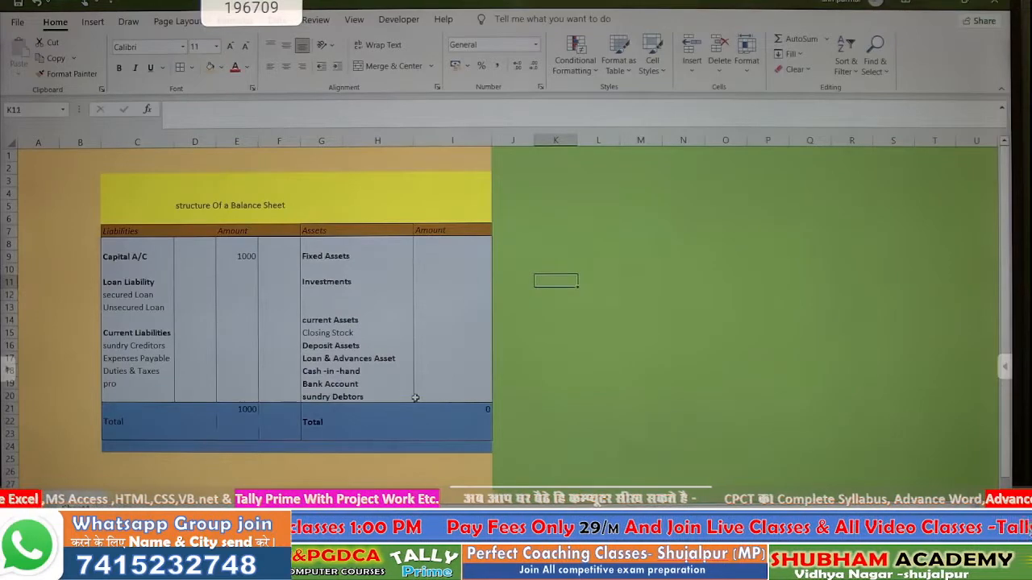
key(Up)
key(Up)
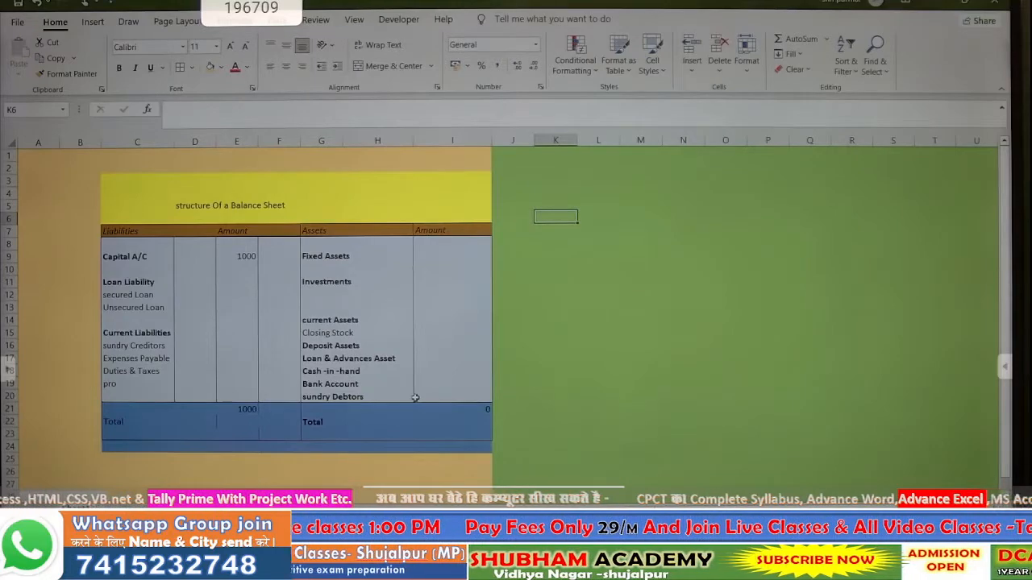
text(c)
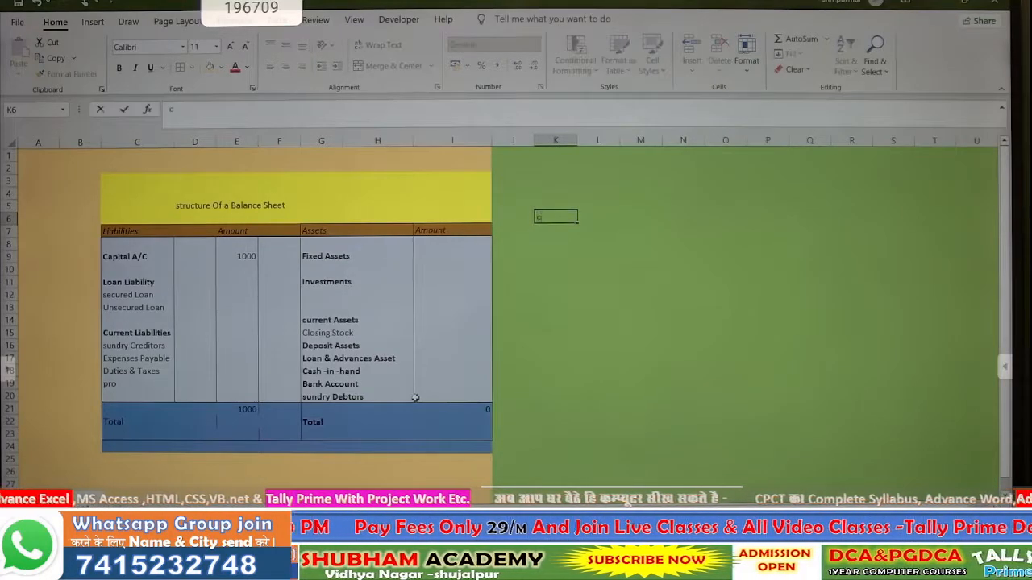
text(apit)
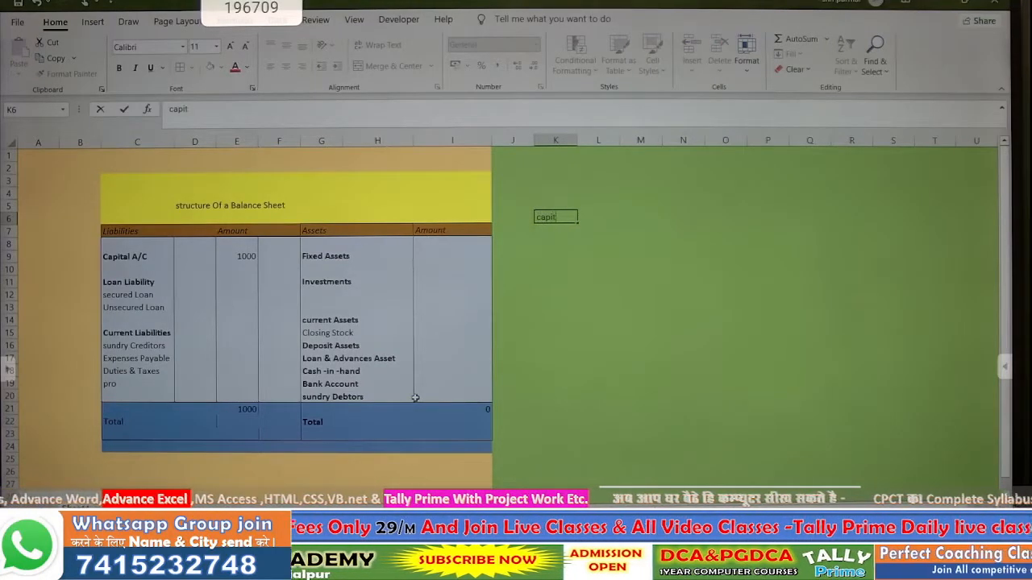
text(a)
key(Tab)
text(250000)
key(Return)
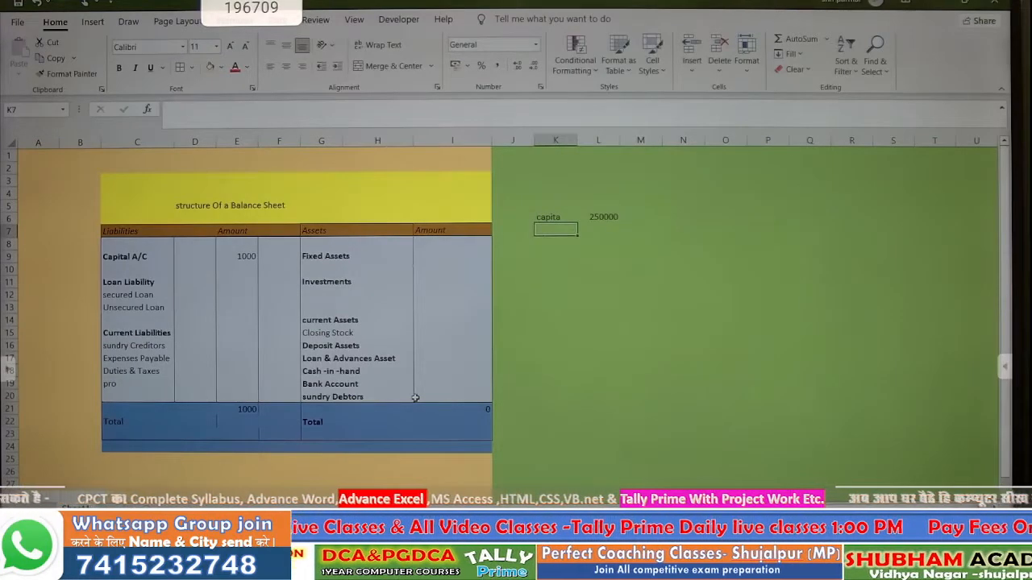
Step: Add a loan note with the label "loan" in cell K7 and the amount 100000 in L7
text(loan)
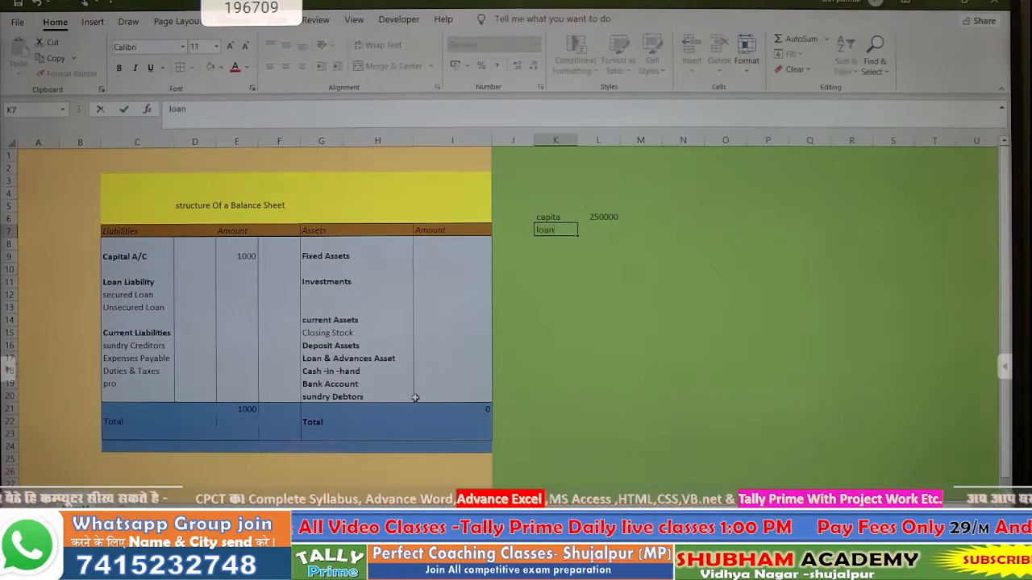
key(Tab)
text(10000)
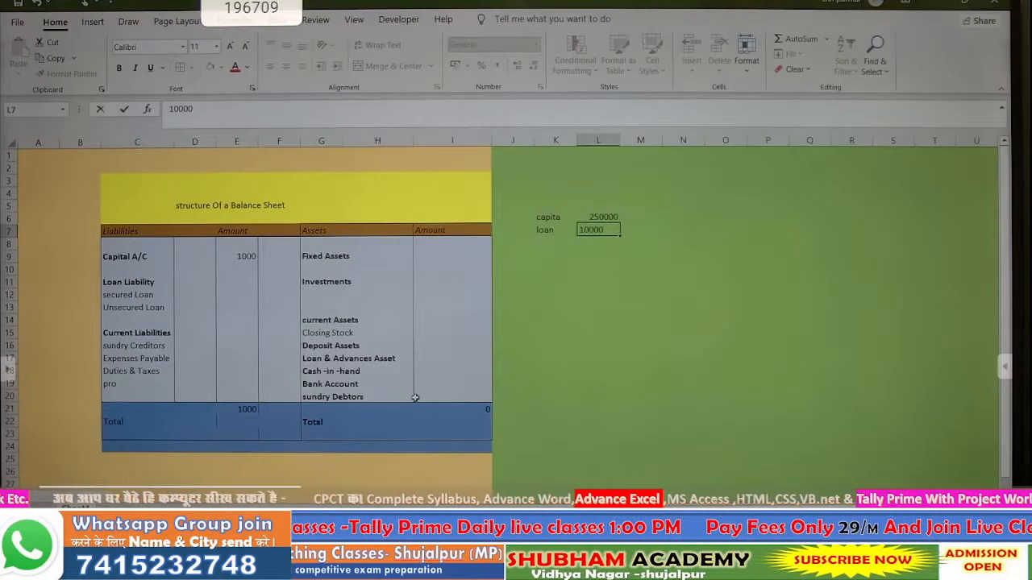
key(Return)
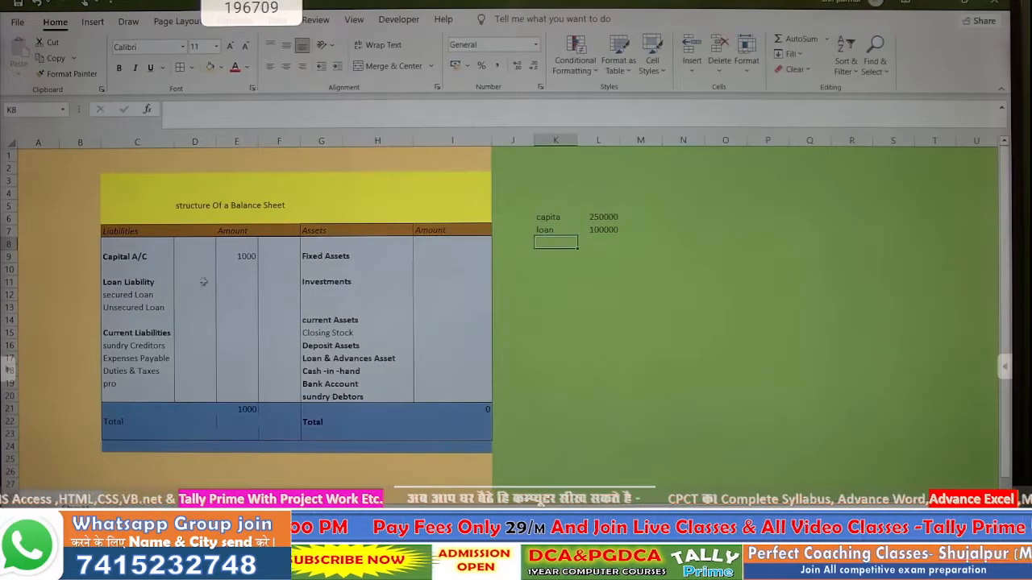
Step: Change the Capital A/C amount in cell E9 to 250000
click(231, 259)
text(250000)
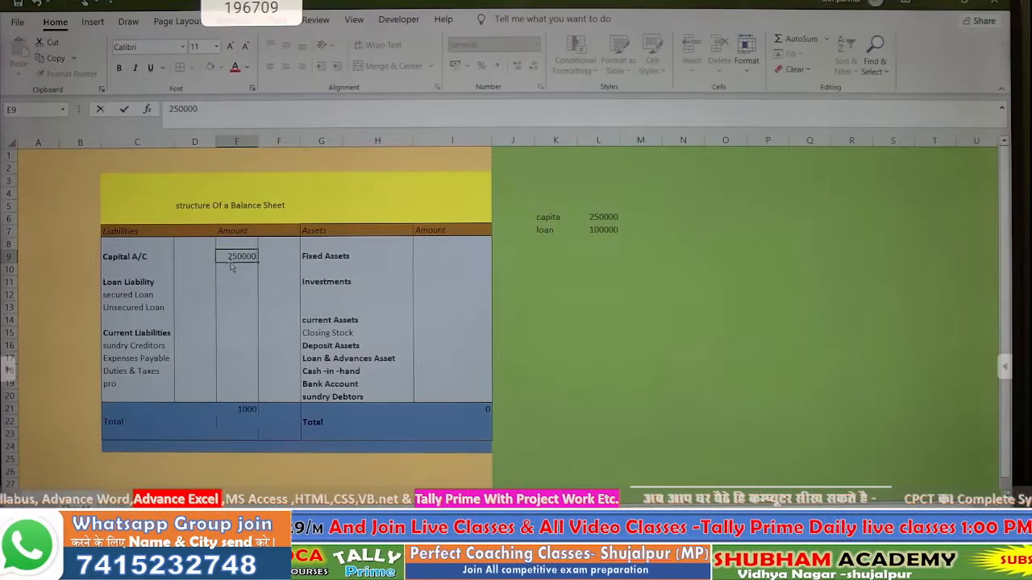
key(Return)
Step: Enter 100000 as the secured Loan amount in cell E12
key(Down)
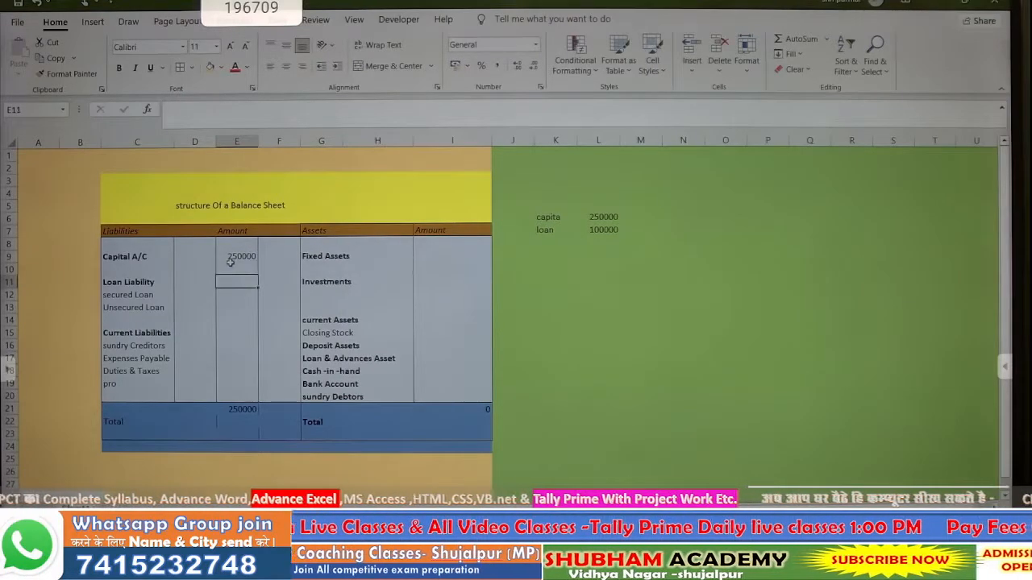
key(Down)
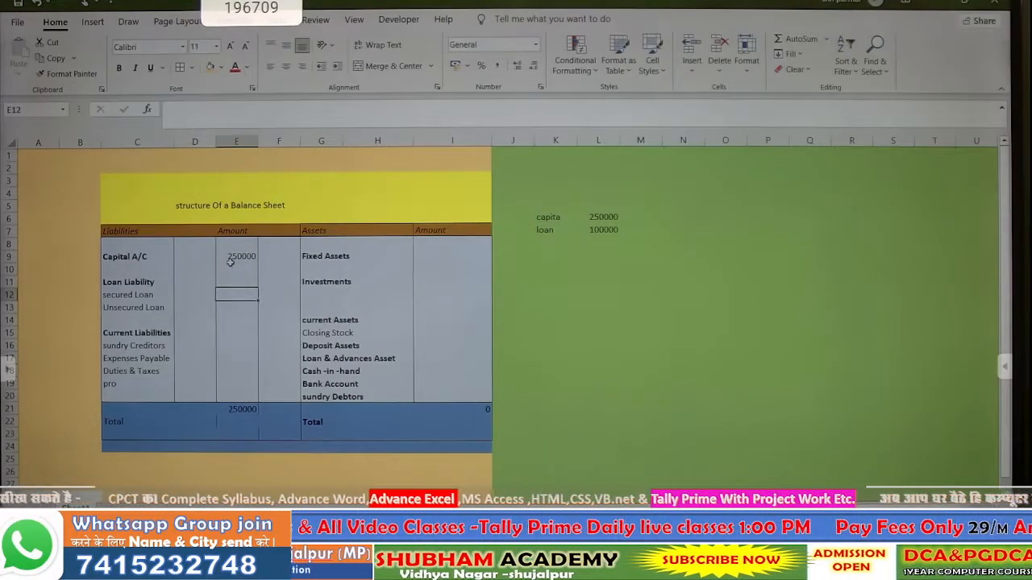
text(10000)
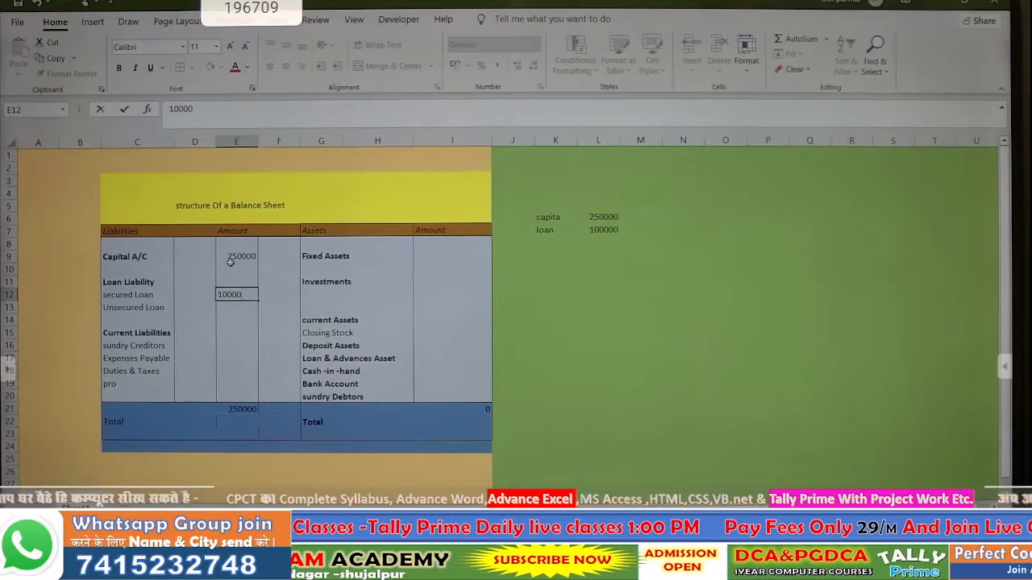
text(0)
key(Return)
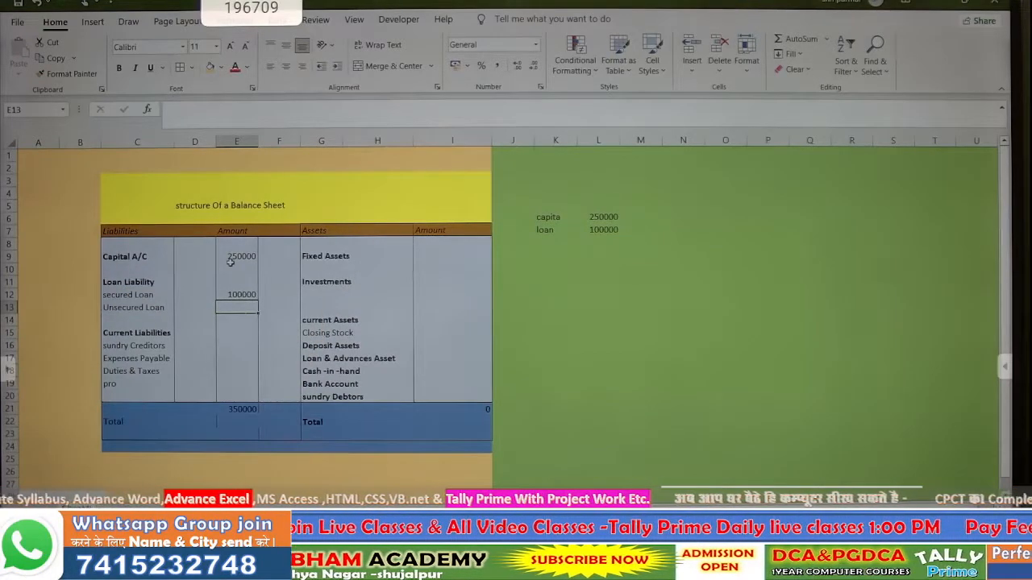
Step: Enter 250000 as the Cash-in-hand amount in cell I18 and 100000 as the Bank Account amount in I19
click(441, 375)
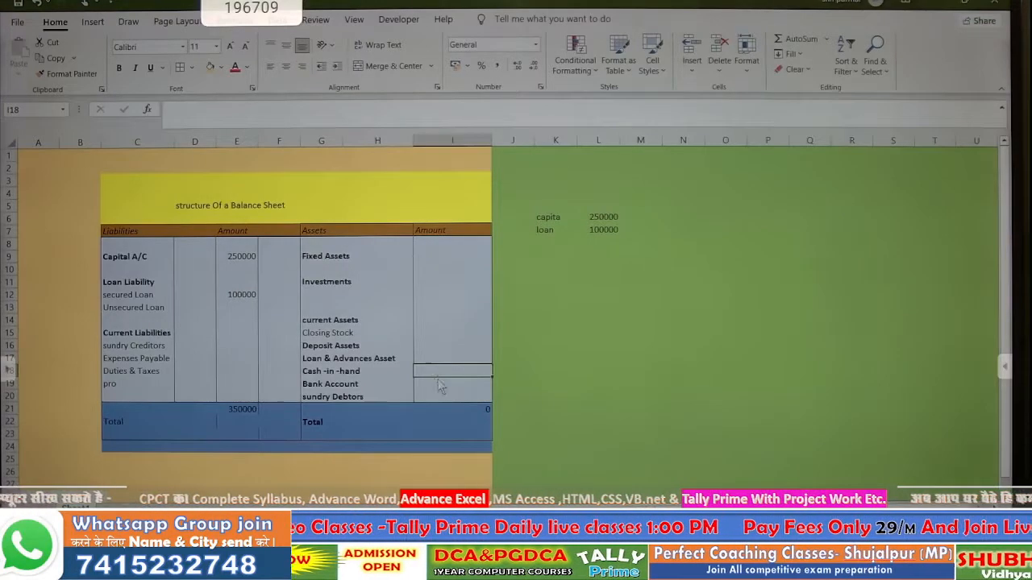
text(250000)
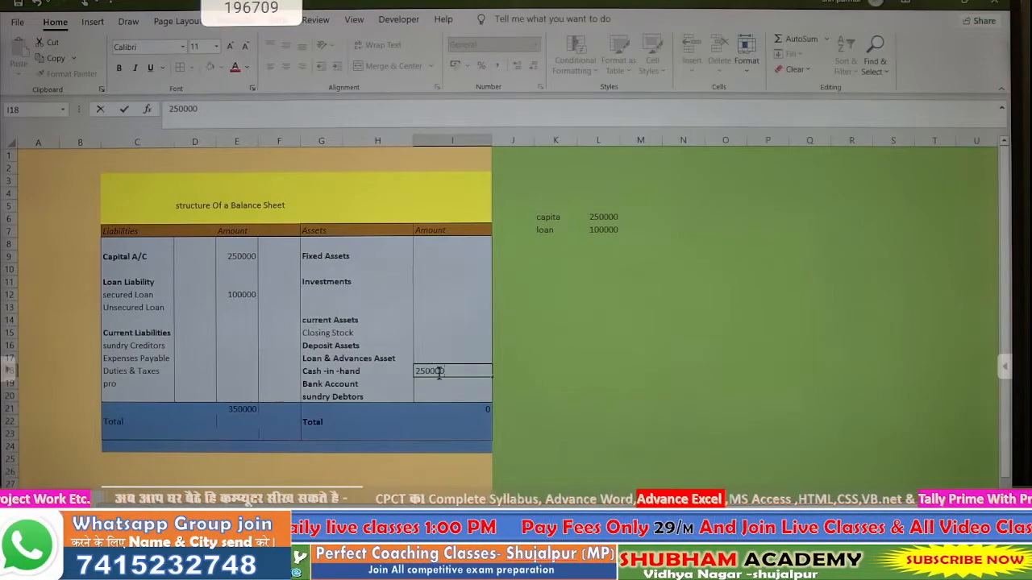
key(Return)
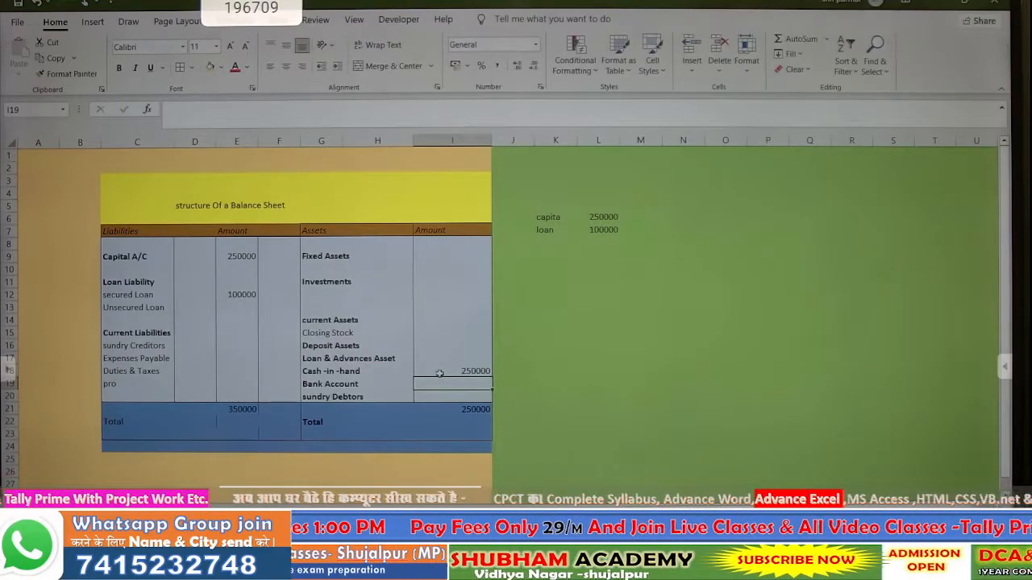
text(100000)
key(Return)
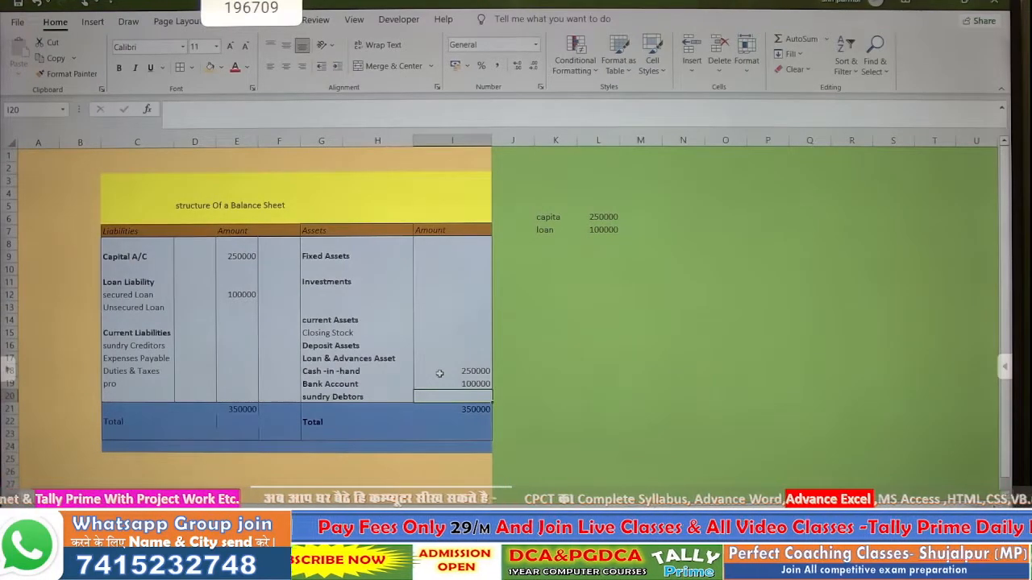
Step: Enter 50000 as the Closing Stock amount in cell I15
key(Up)
key(Up)
key(Up)
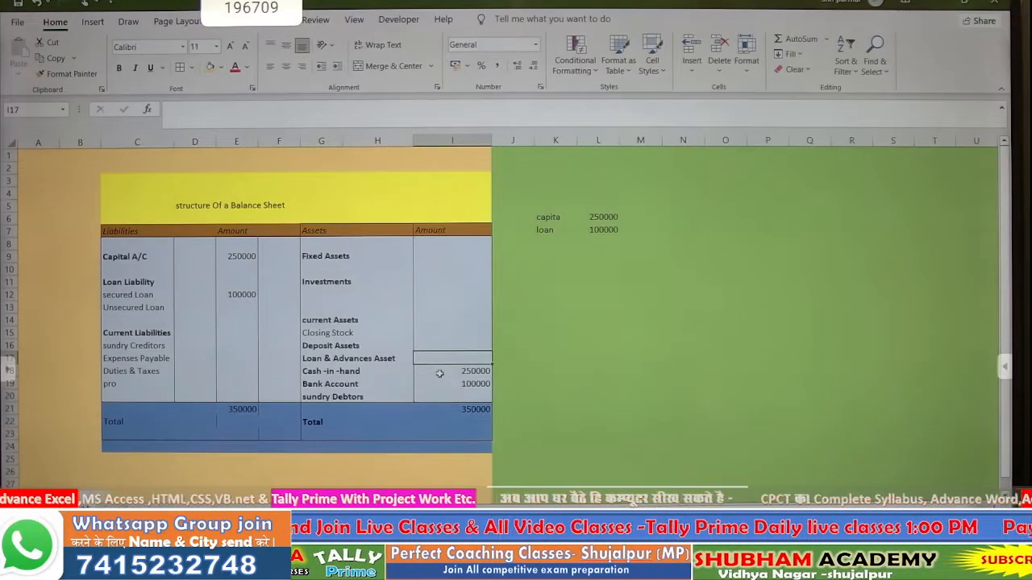
key(Up)
key(Up)
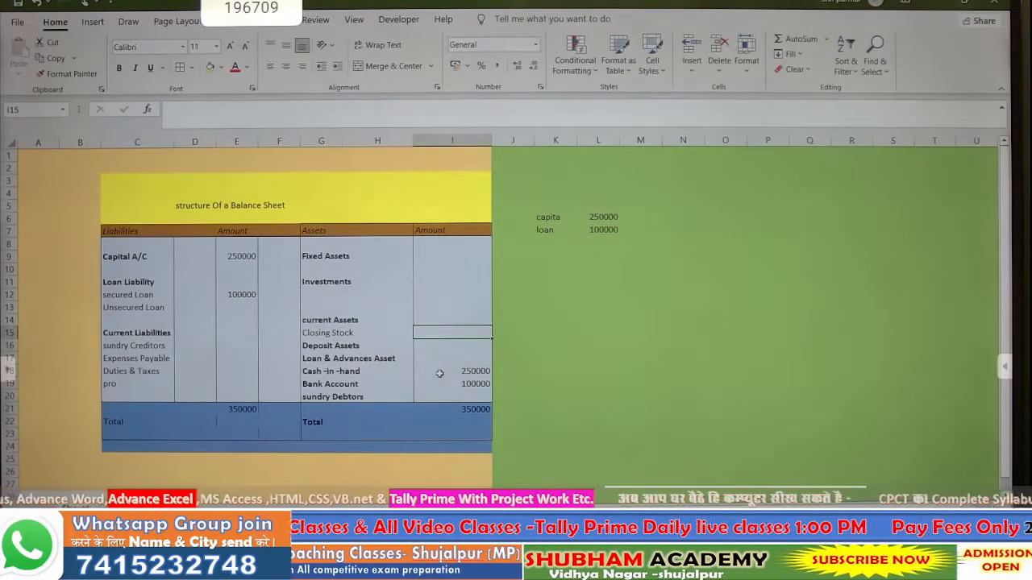
text(50000)
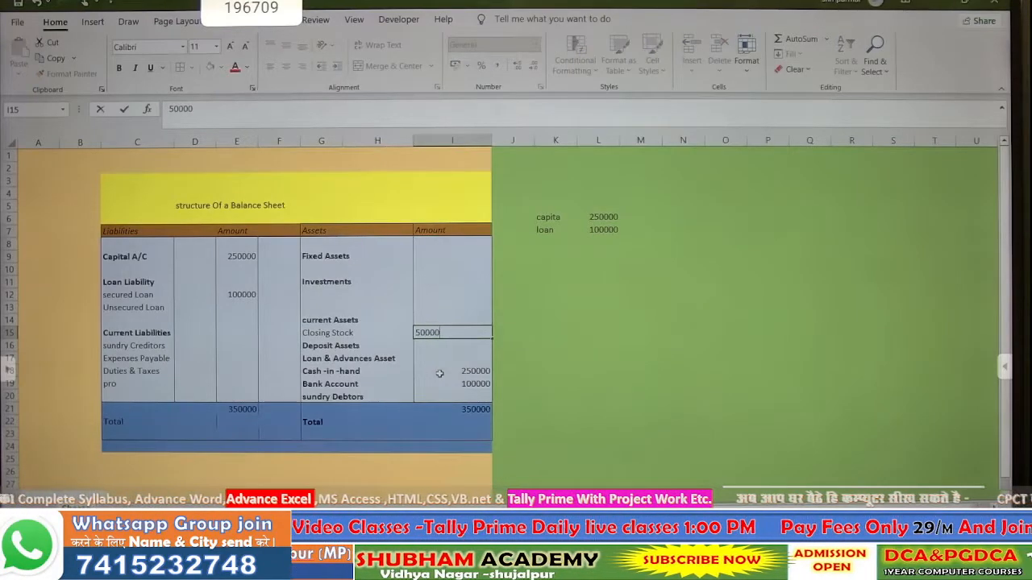
key(Return)
Step: Change the Bank Account amount in cell I19 to 50000
key(Down)
key(Down)
key(Down)
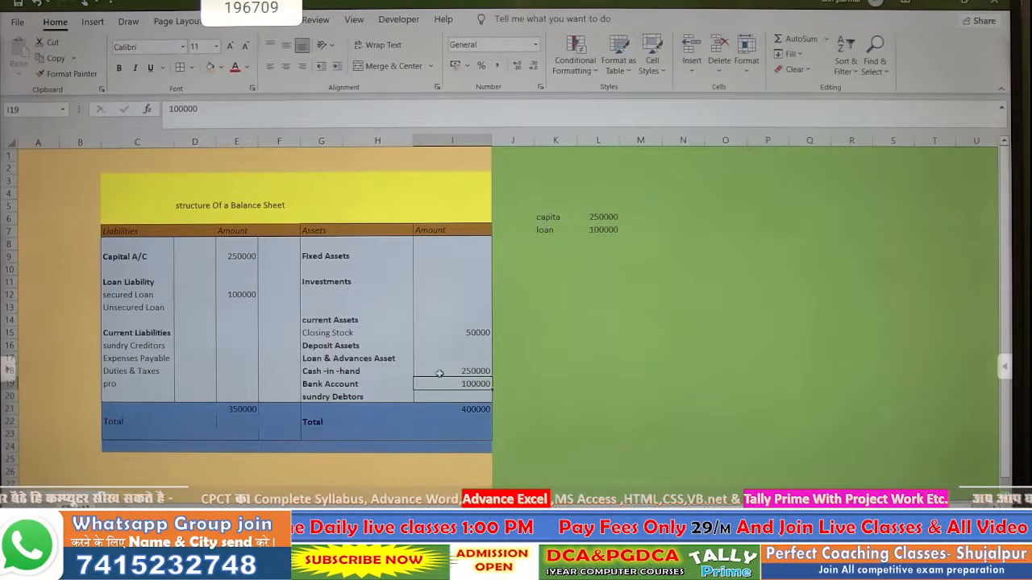
text(50000)
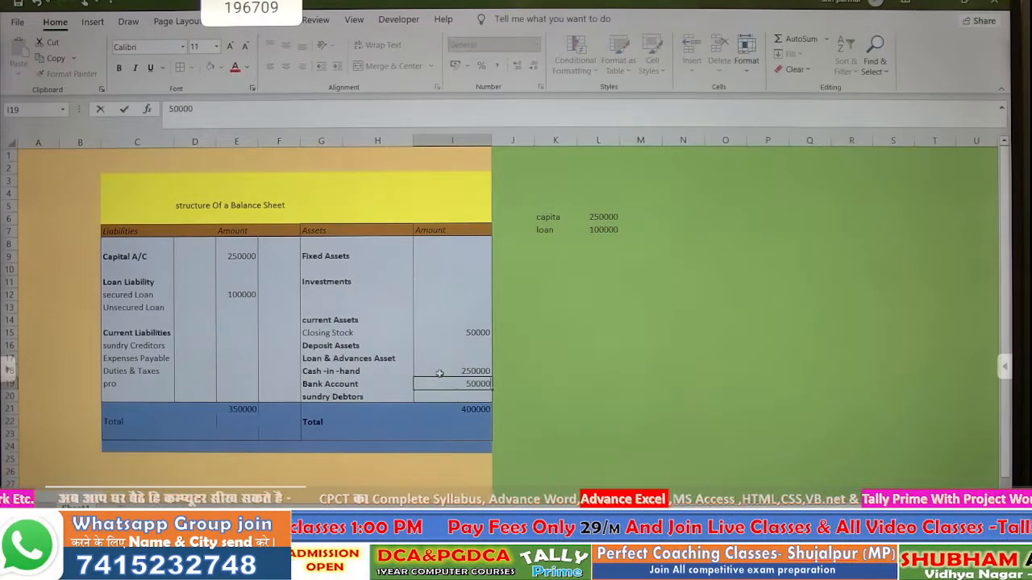
key(Return)
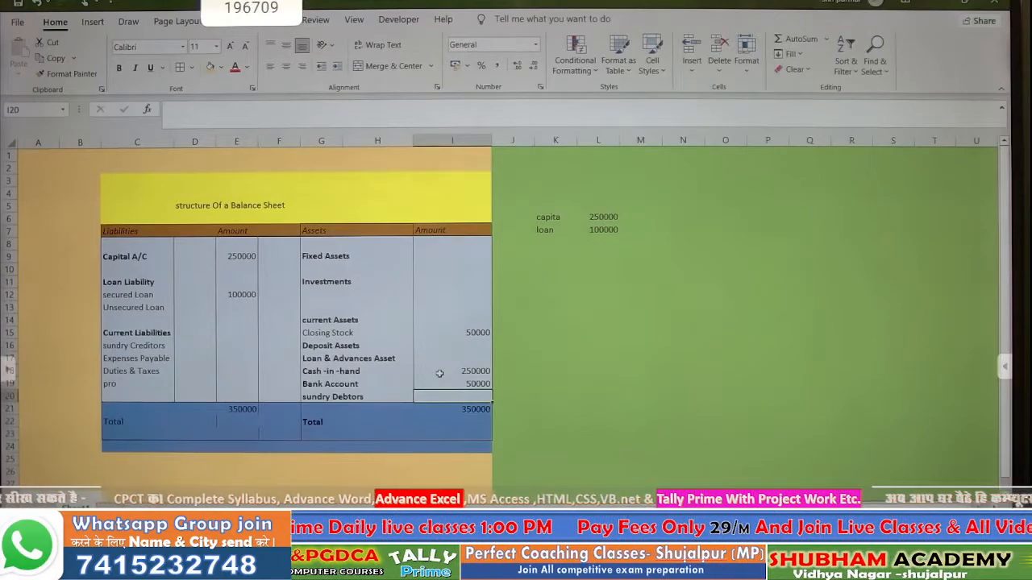
Step: Enter 10000 as the sundry Creditors amount in cell E16 under Current Liabilities
key(Up)
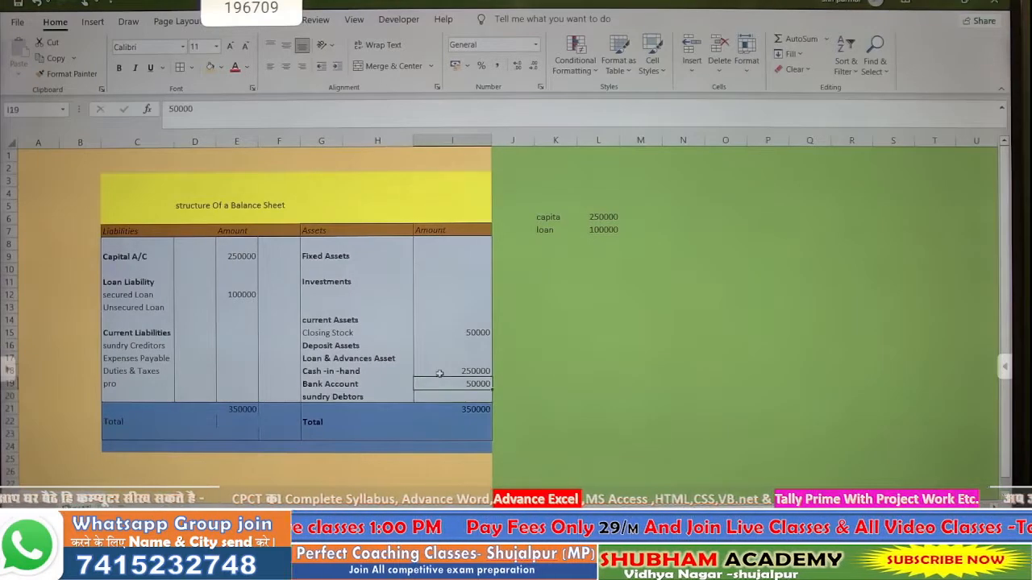
key(Left)
key(Left)
key(Left)
key(Left)
key(Up)
key(Up)
key(Up)
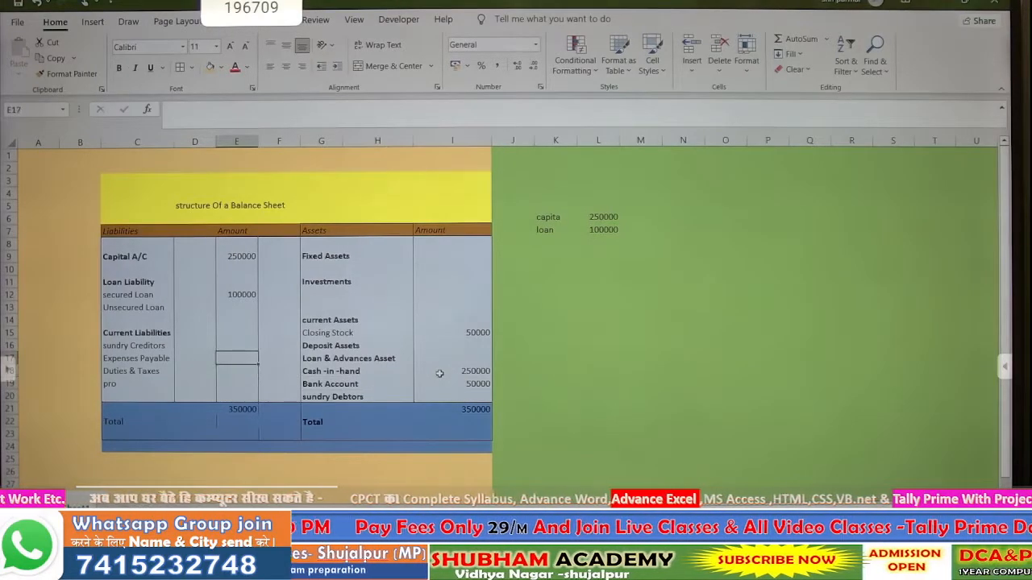
text(100)
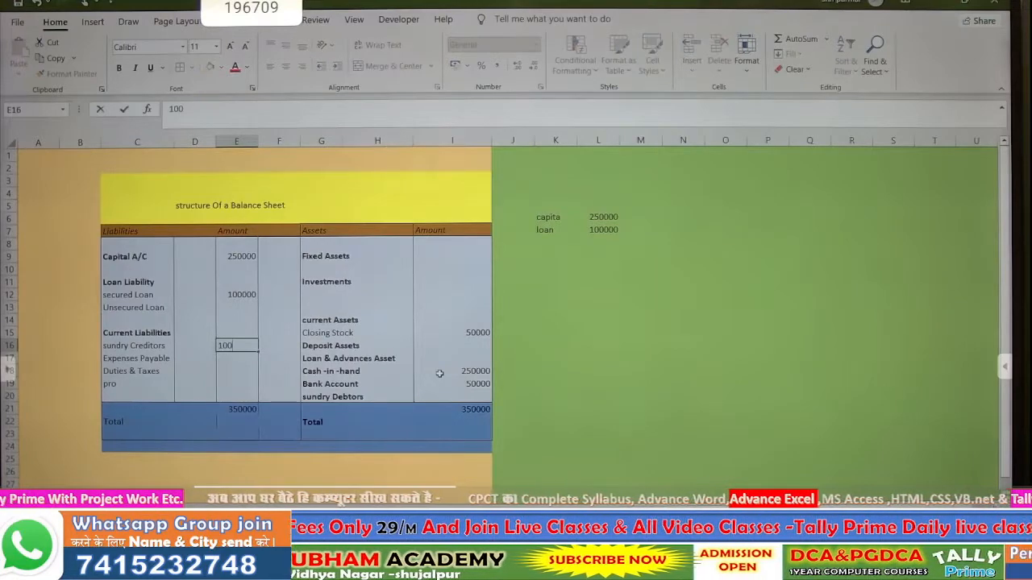
text(00)
key(Return)
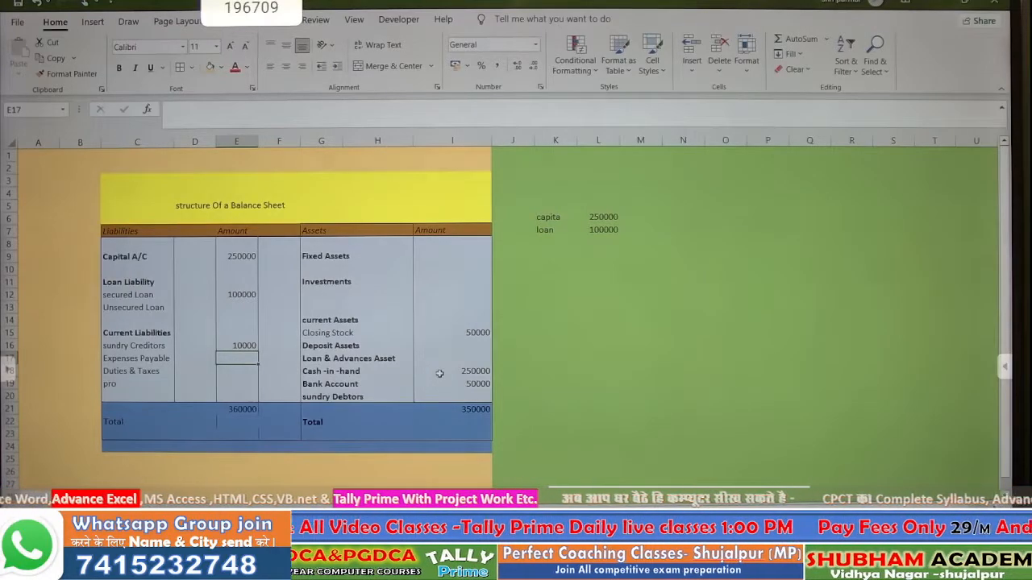
Step: Change the Closing Stock amount in cell I15 to 60000
key(Right)
key(Right)
key(Right)
key(Right)
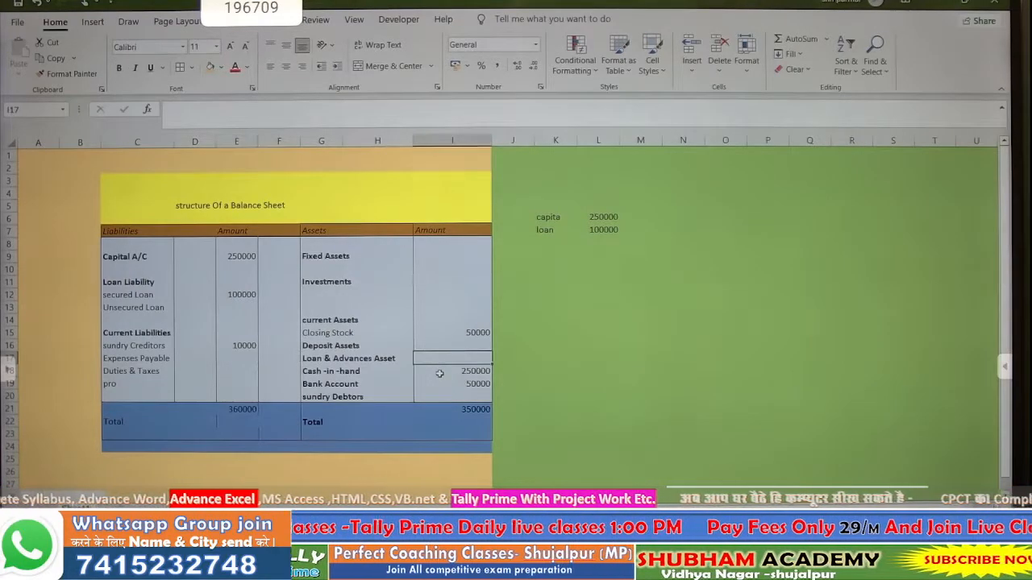
key(Up)
key(Up)
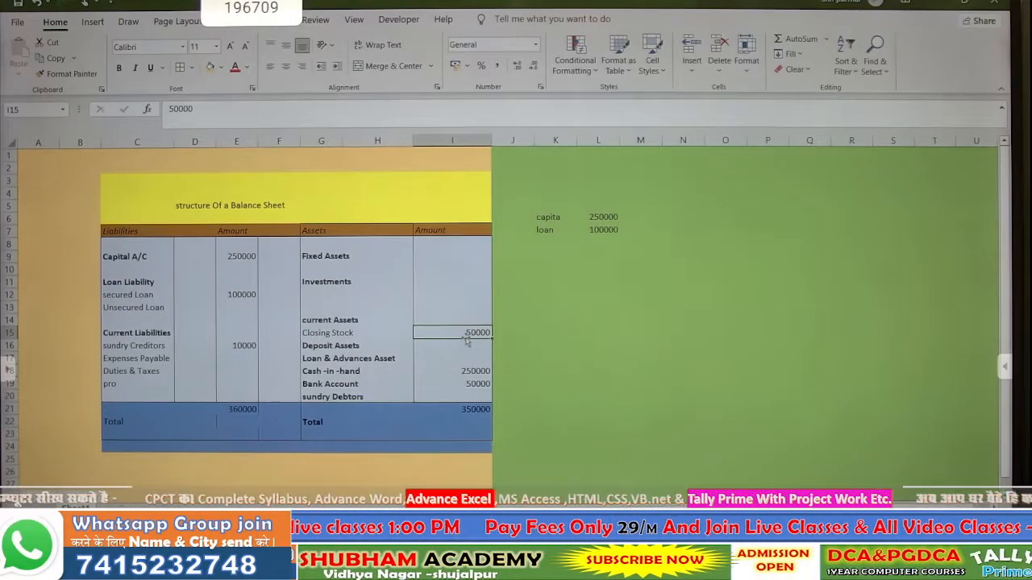
text(60000)
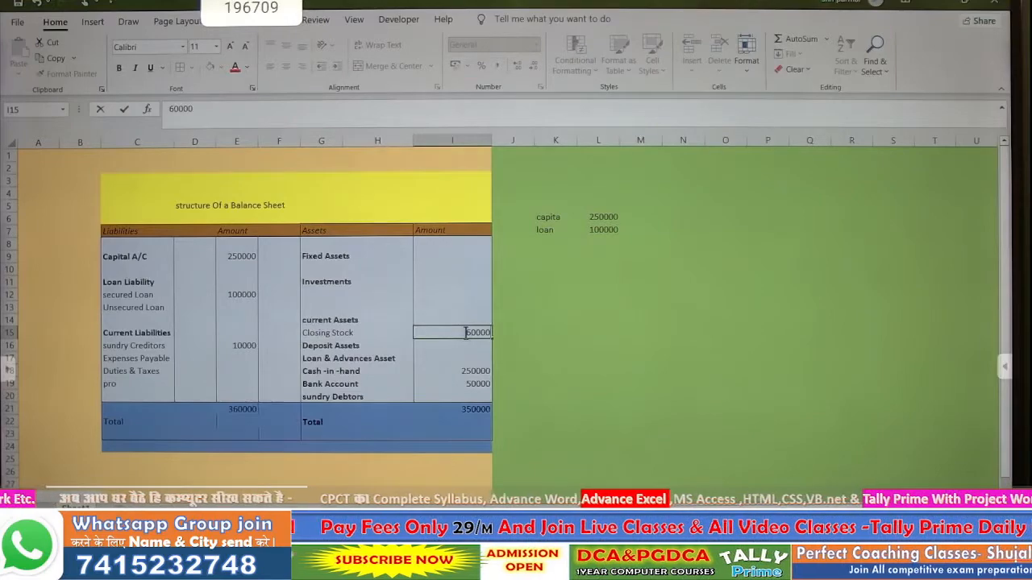
key(Return)
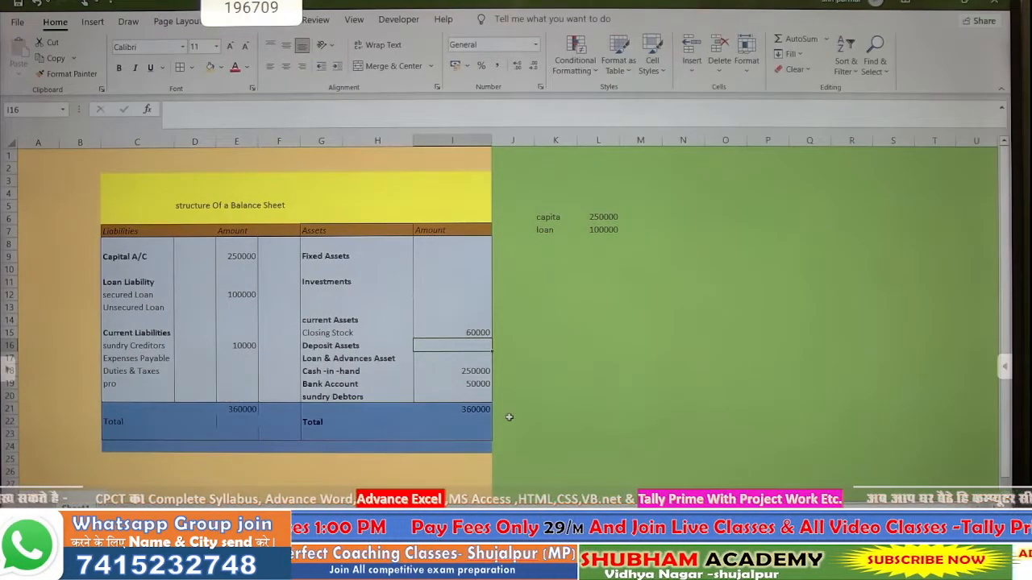
Step: Enter 30000 as the sundry Debtors amount in cell I20
key(Down)
key(Down)
key(Down)
key(Down)
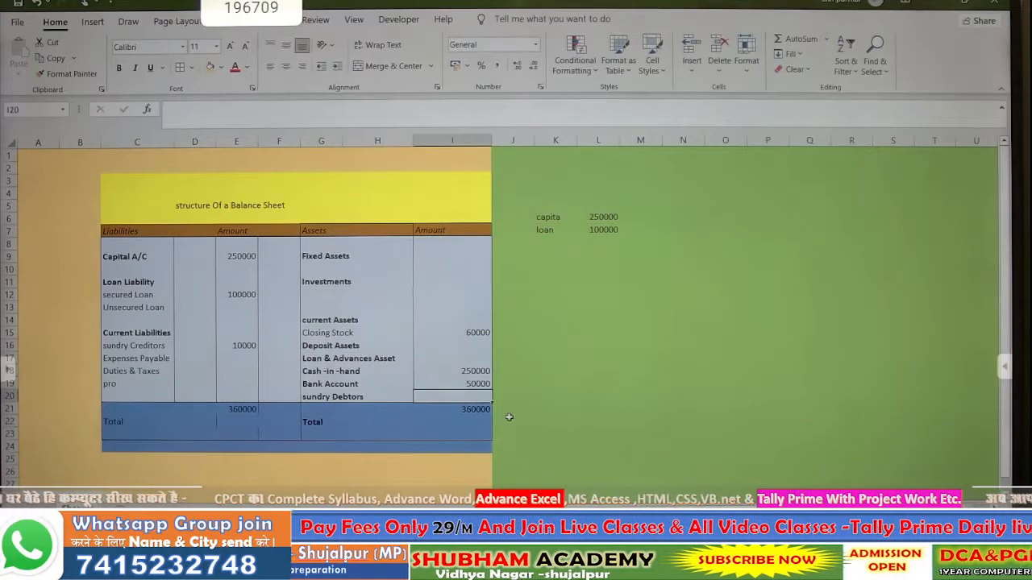
text(30000)
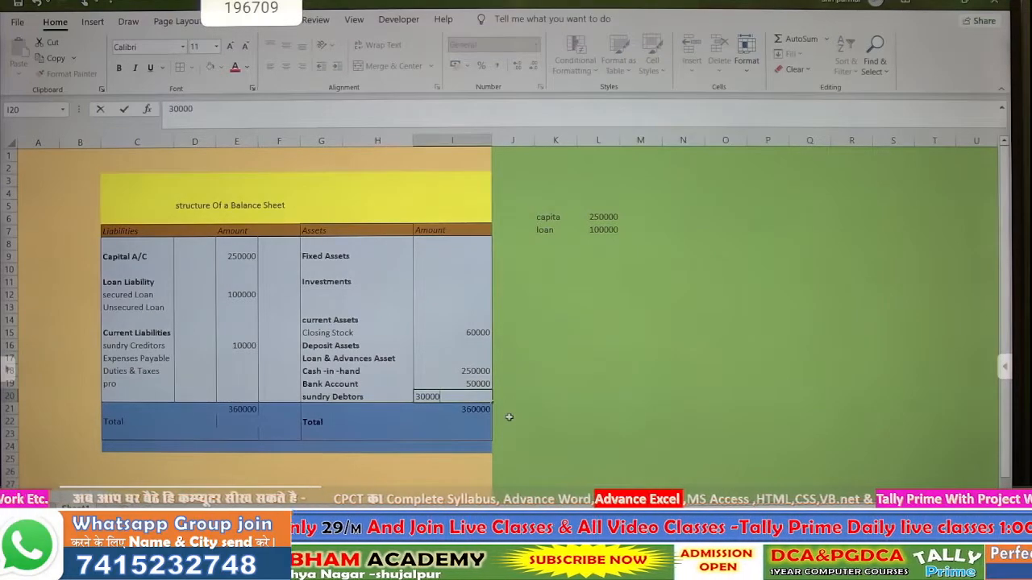
key(Return)
Step: Change the Closing Stock amount in cell I15 to 30000
key(Up)
key(Up)
key(Up)
key(Up)
key(Up)
key(Up)
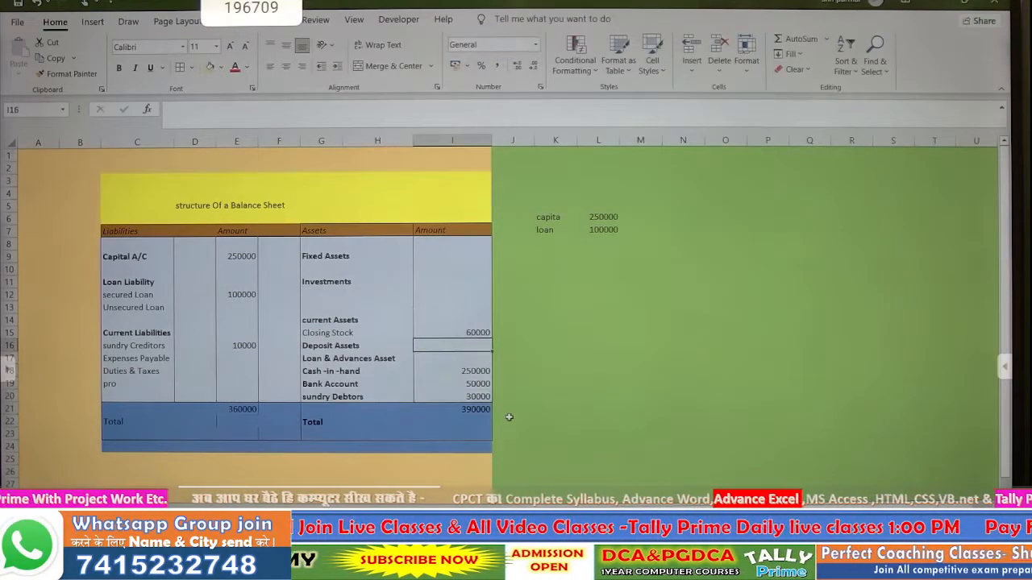
text(30000)
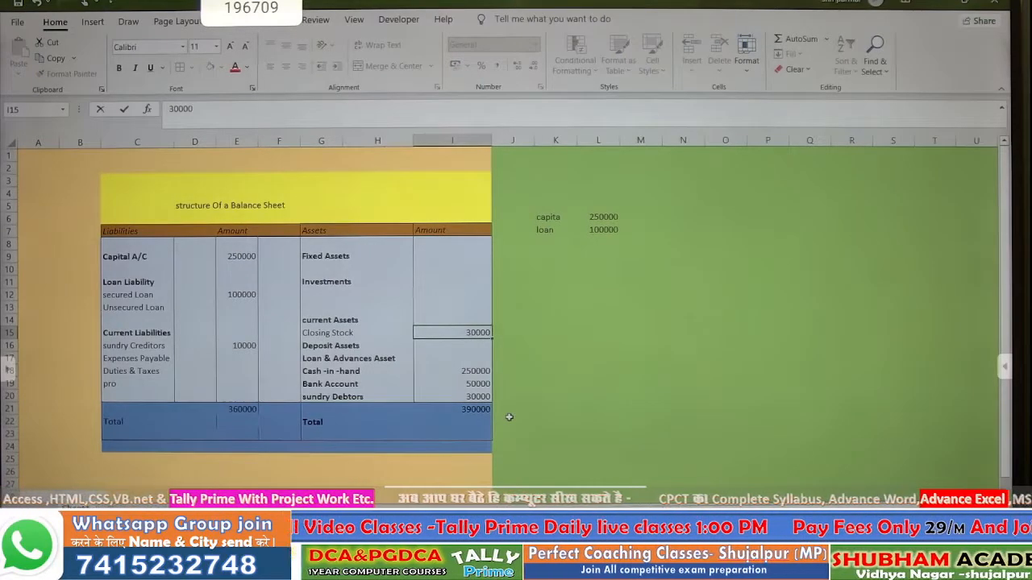
key(Return)
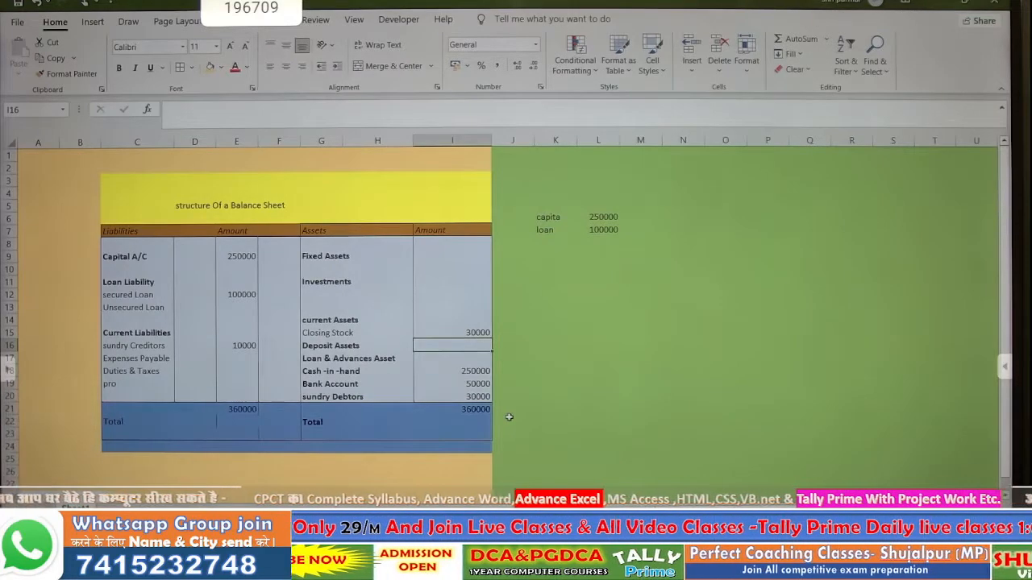
Step: Change the Bank Account amount in cell I19 to 80000 and clear the sundry Debtors amount in cell I20
key(Down)
key(Down)
key(Down)
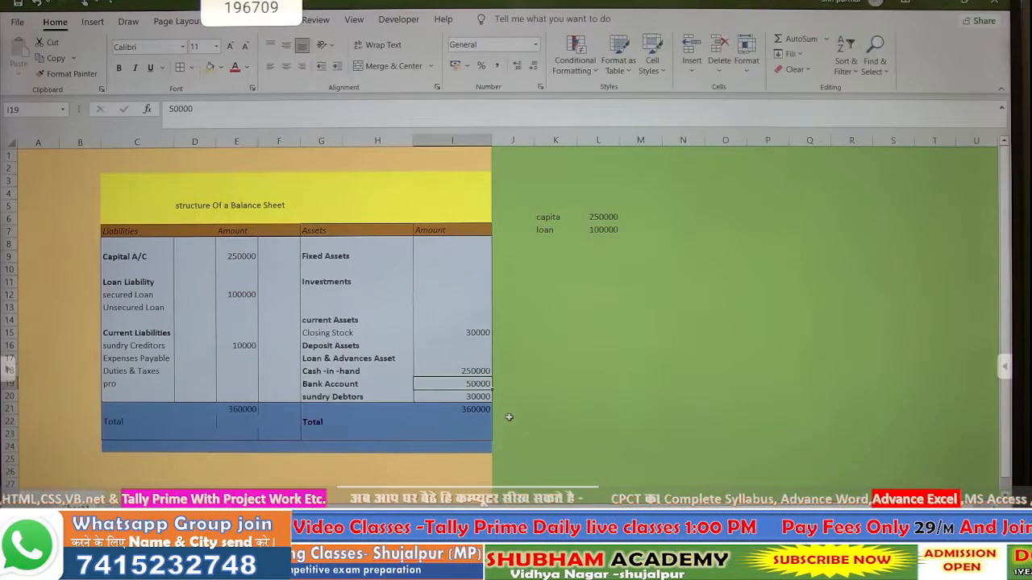
text(800000)
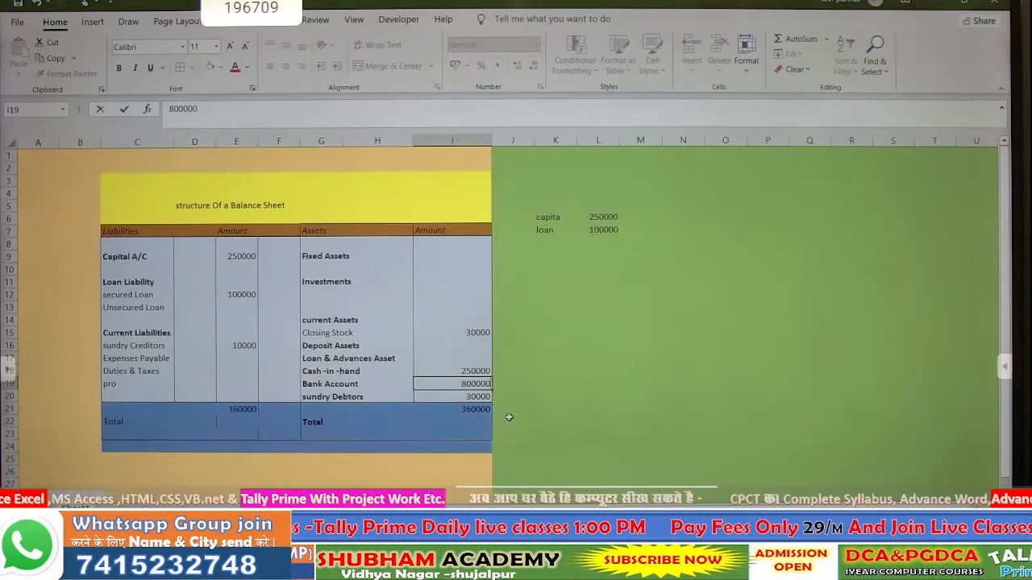
key(BackSpace)
key(Return)
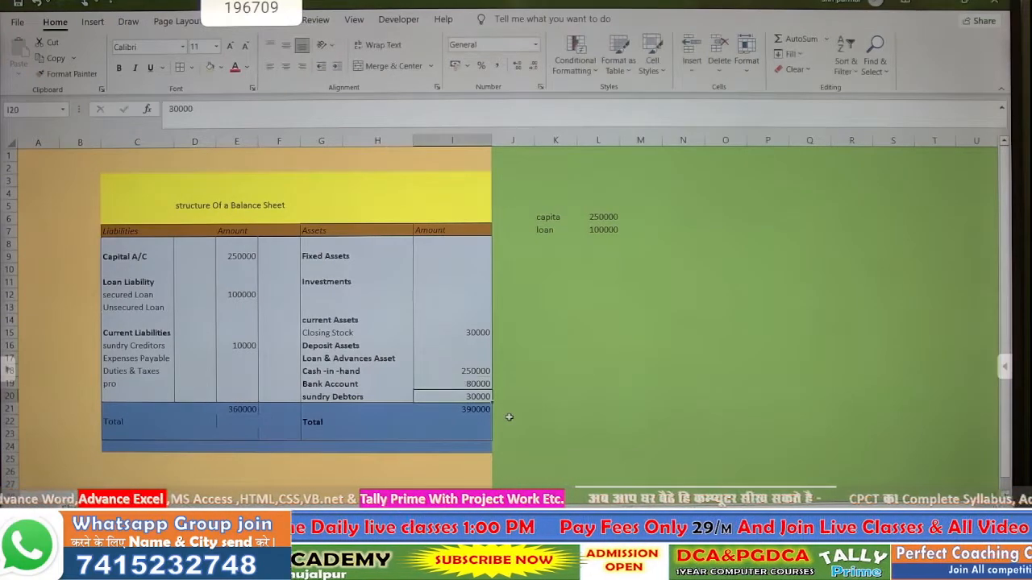
text(\)
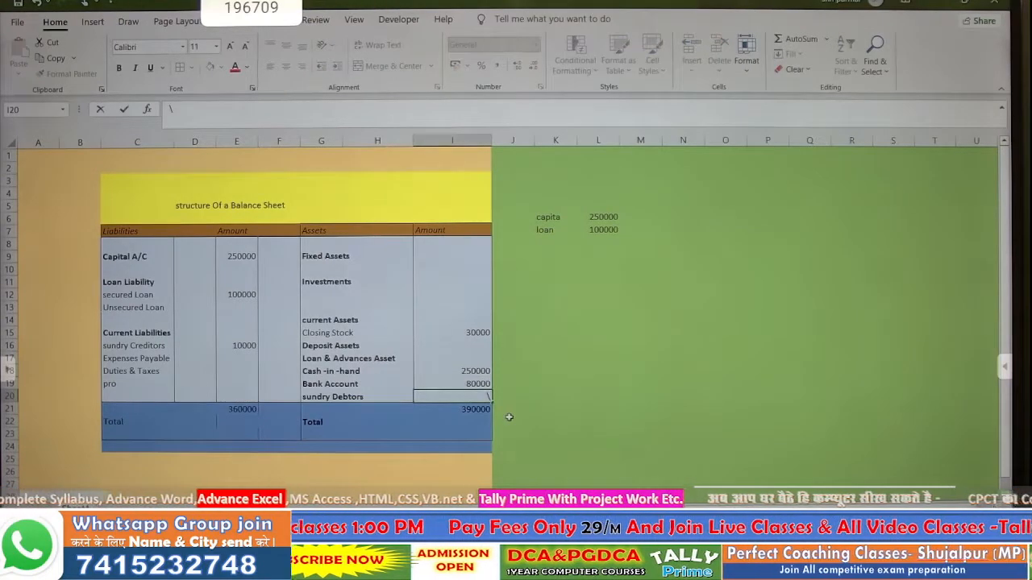
key(Return)
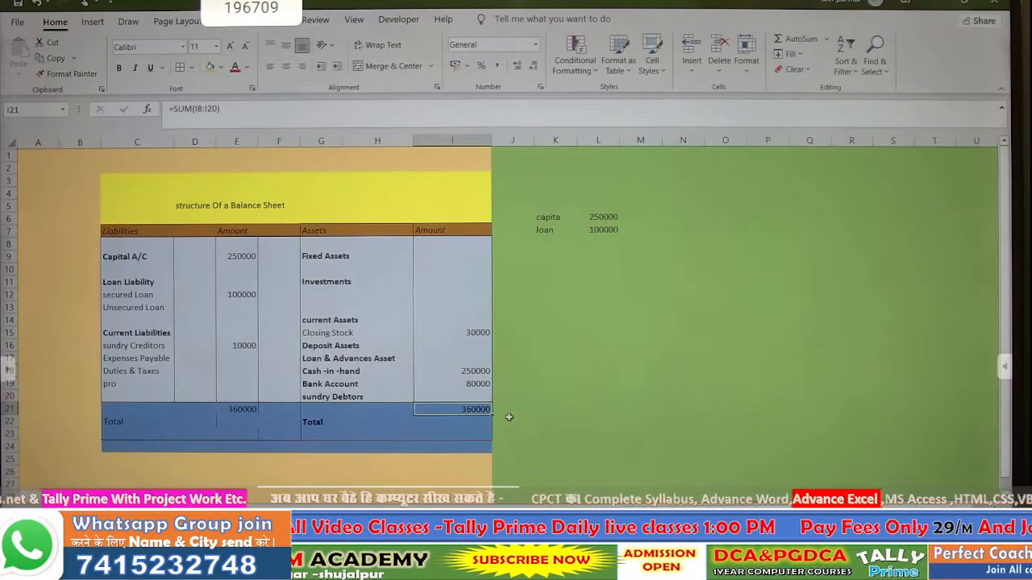
Step: Select the Closing Stock amount in cell I15
key(Up)
key(Up)
key(Up)
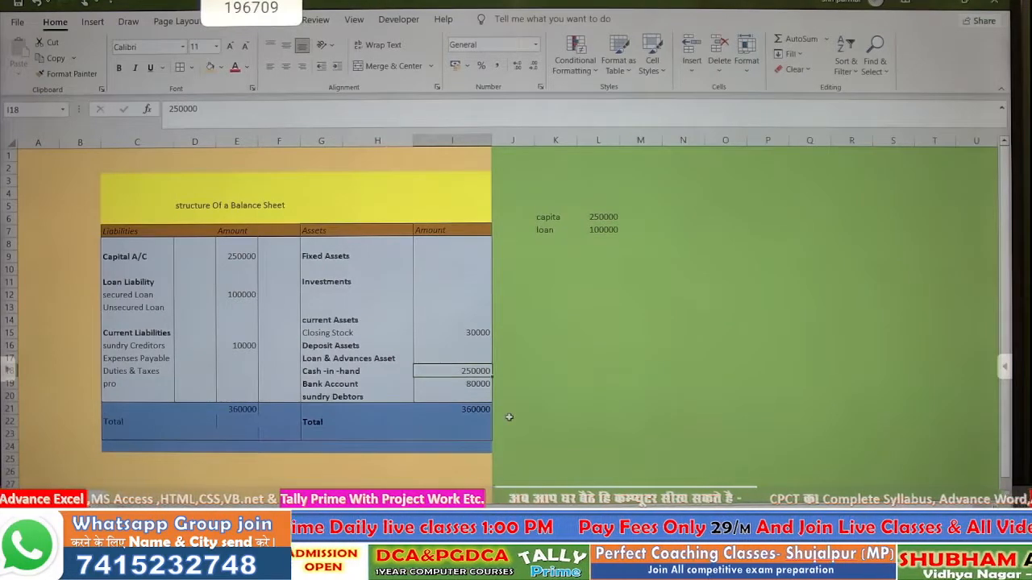
key(Up)
key(Up)
key(Up)
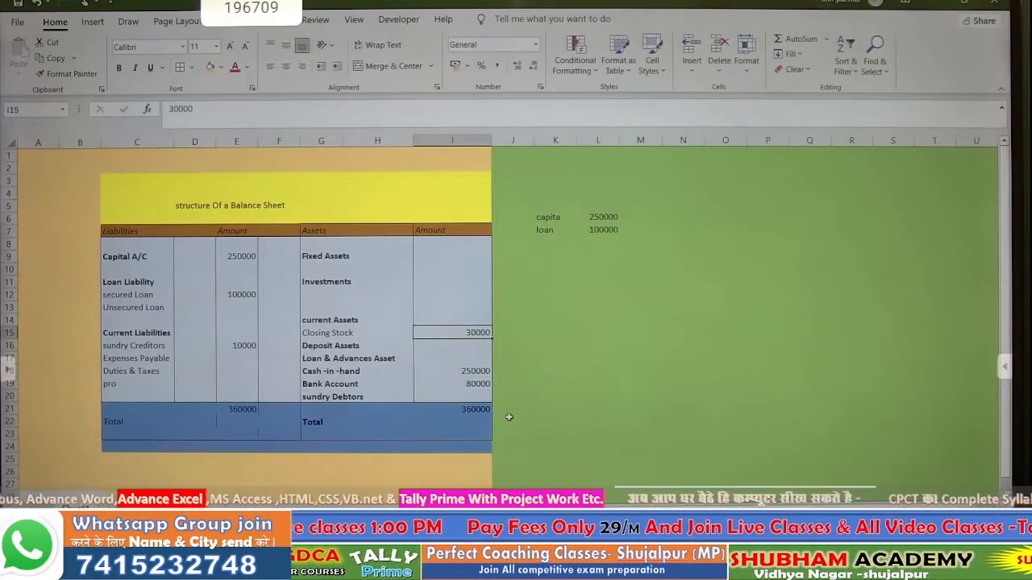